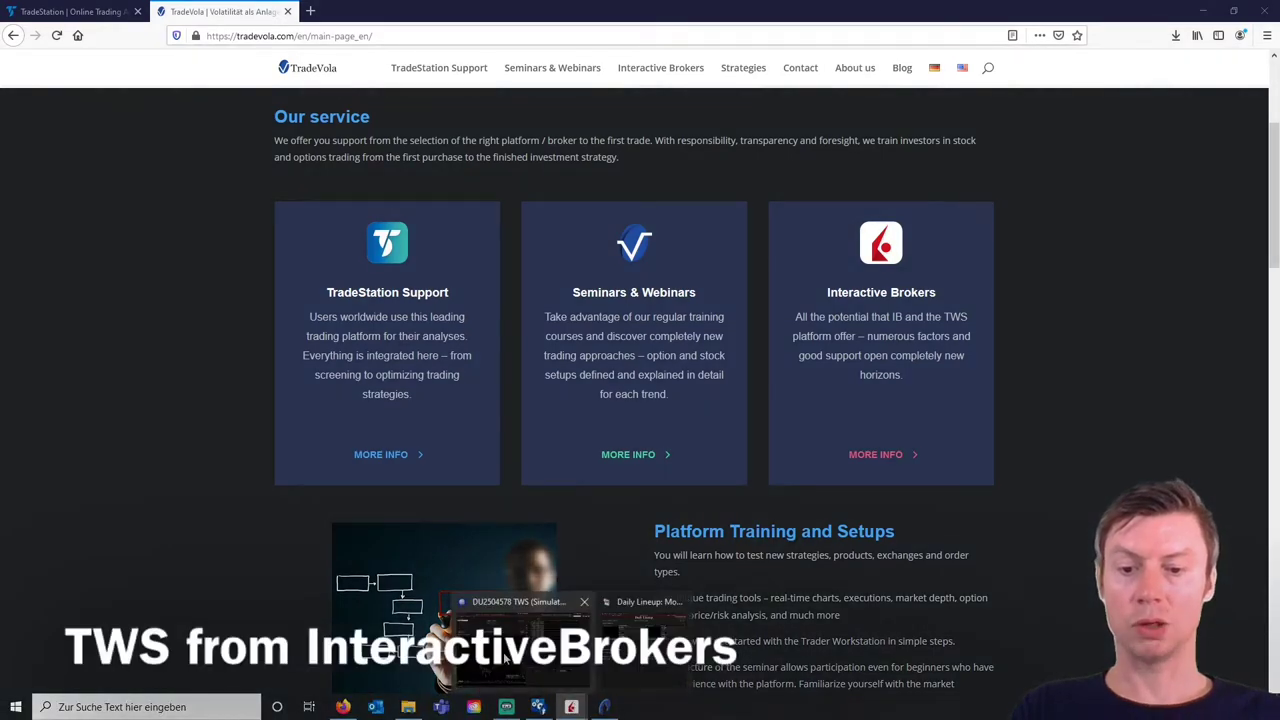
# - In Trader Workstation, load DIS onto the linked chart and switch it to 1-minute candles
pyautogui.click(571, 707)
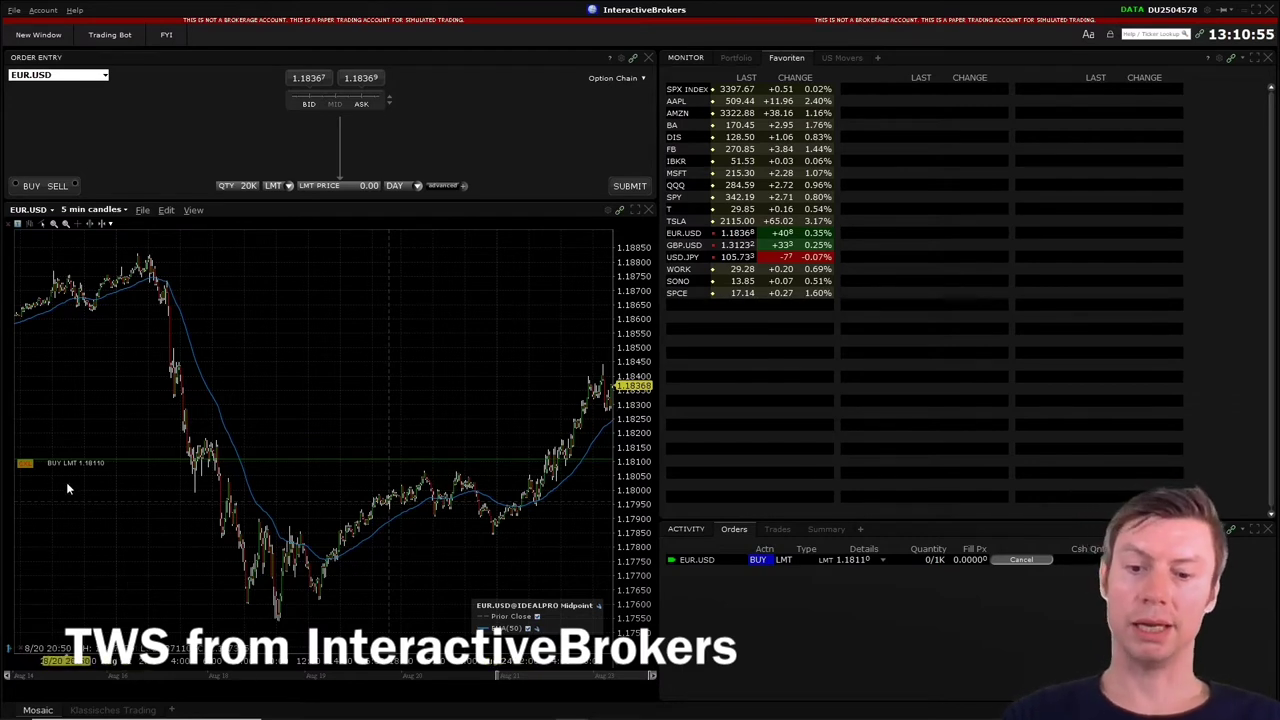
pyautogui.click(694, 137)
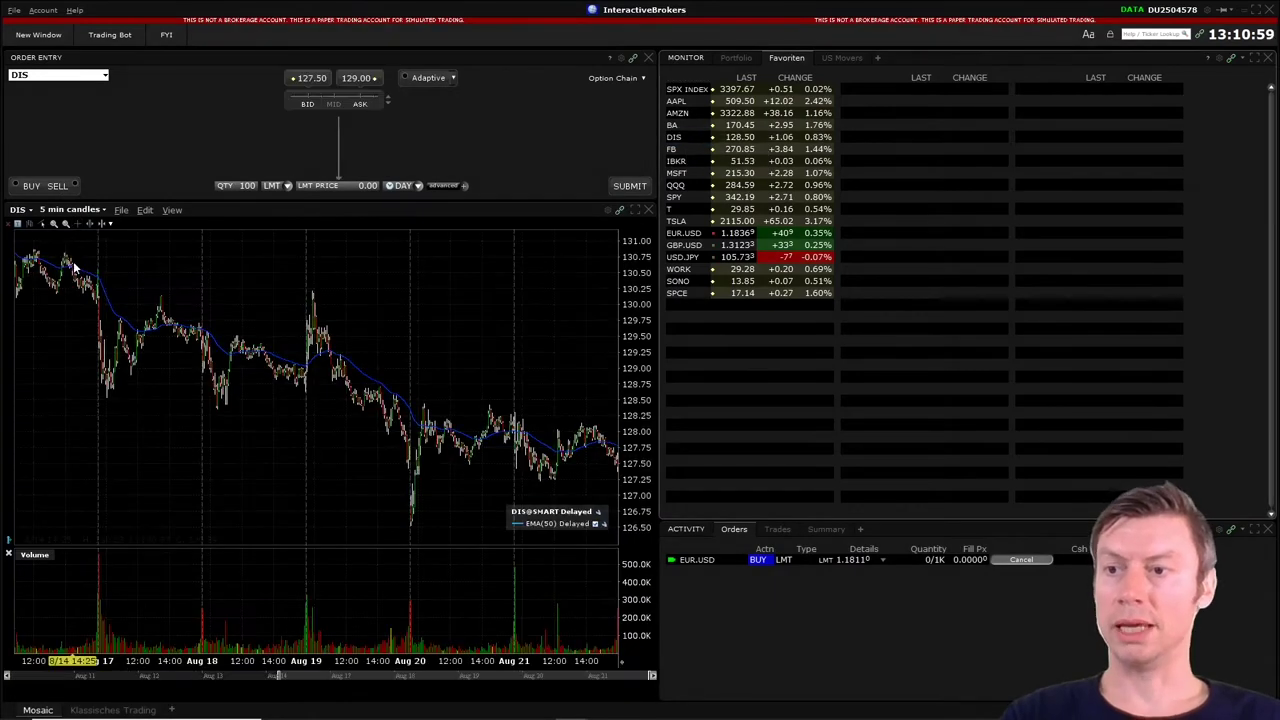
pyautogui.click(70, 209)
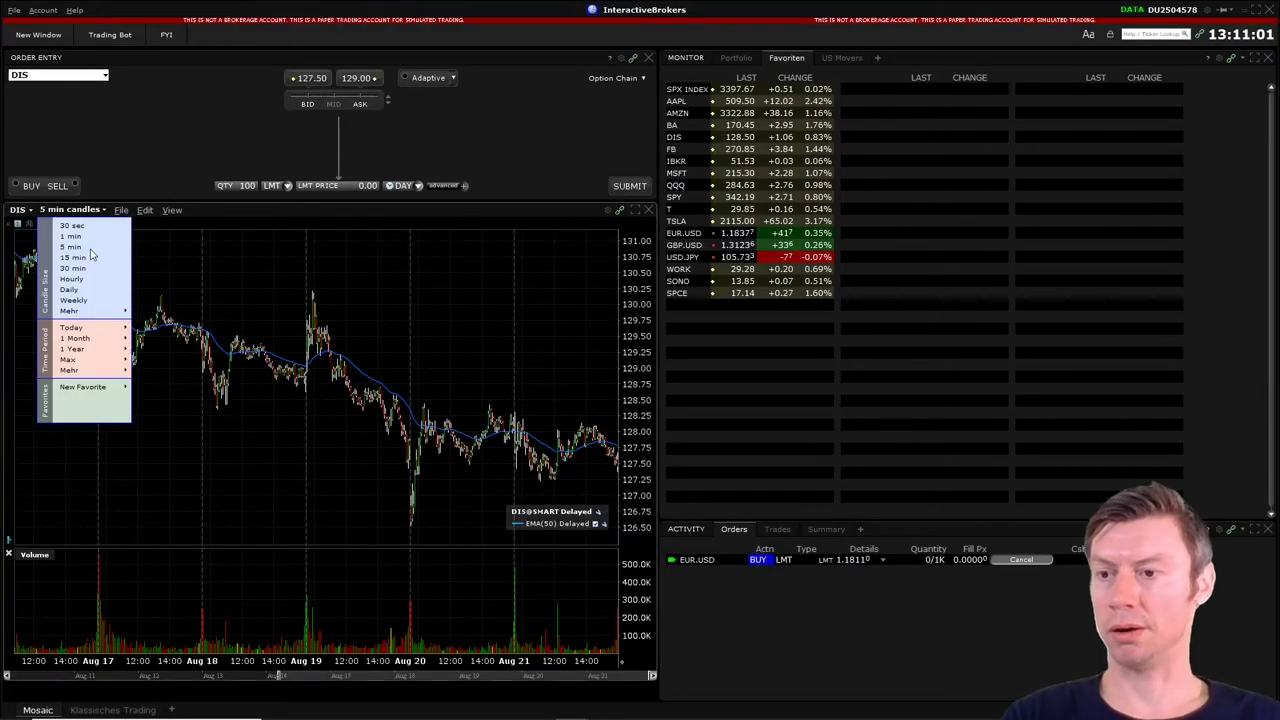
pyautogui.click(88, 237)
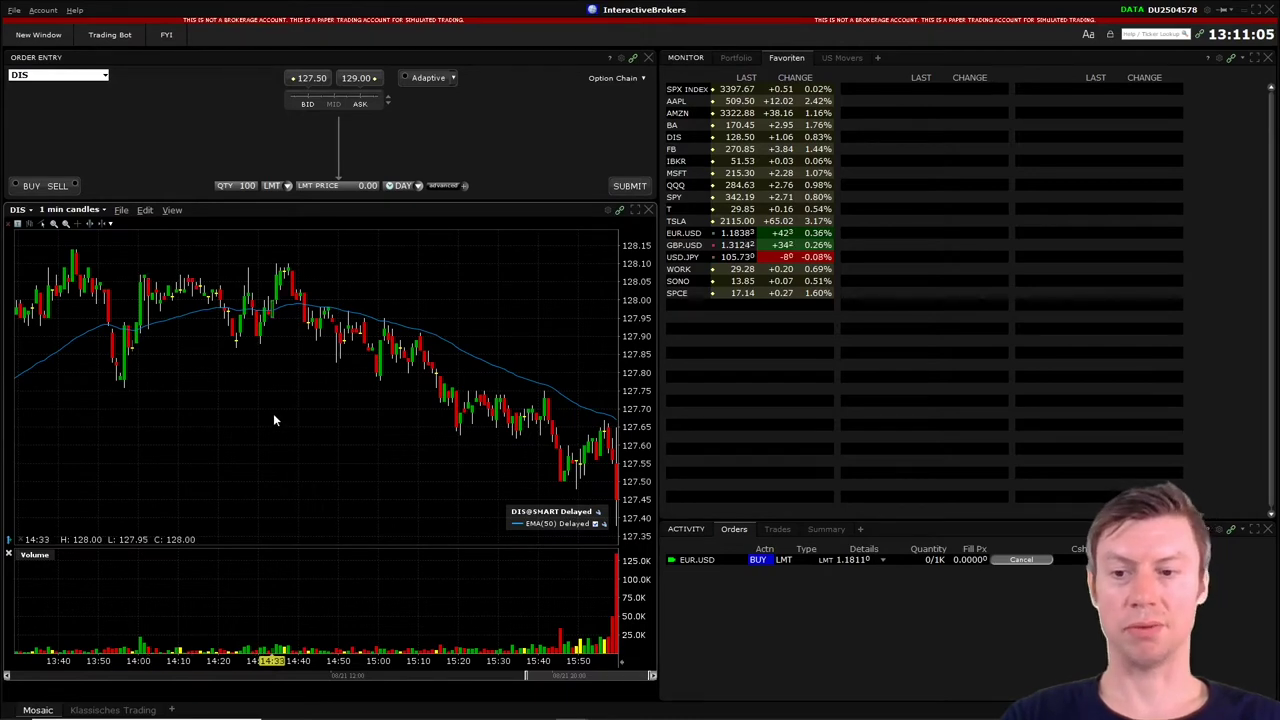
# - Open the DIS chart's Chart Parameters settings
pyautogui.rightClick(280, 382)
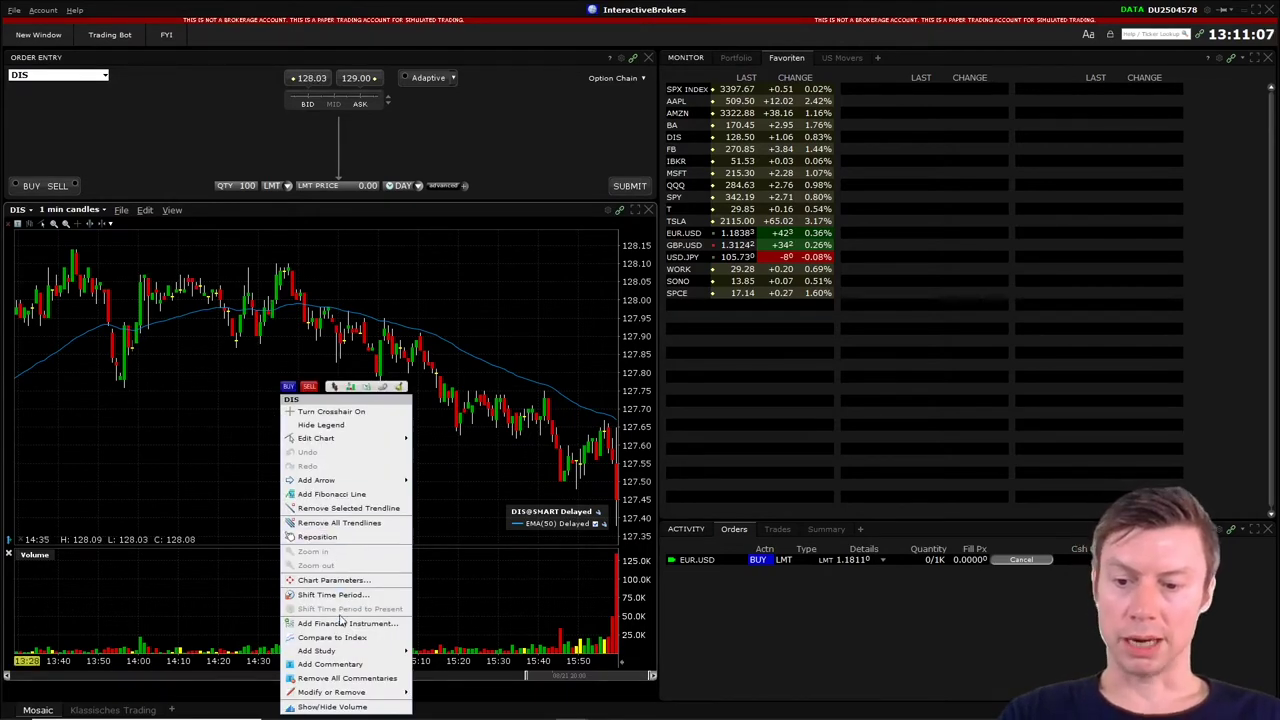
pyautogui.moveTo(355, 655)
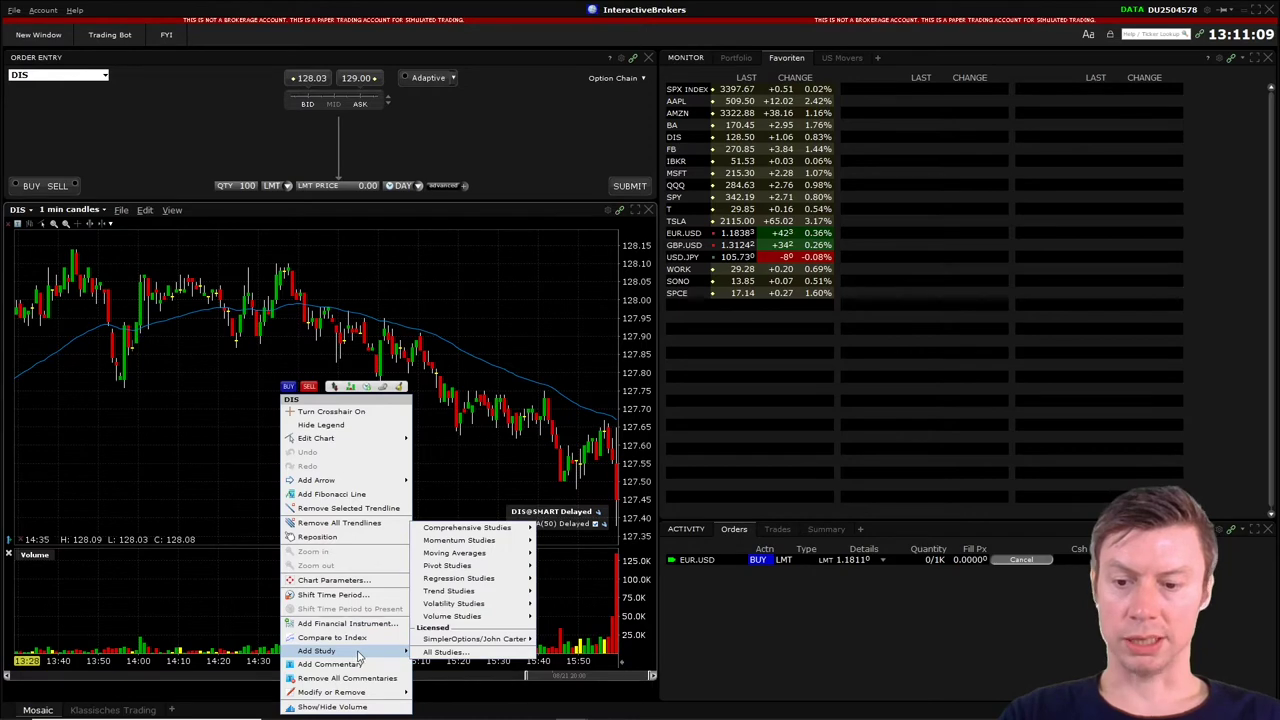
pyautogui.click(347, 582)
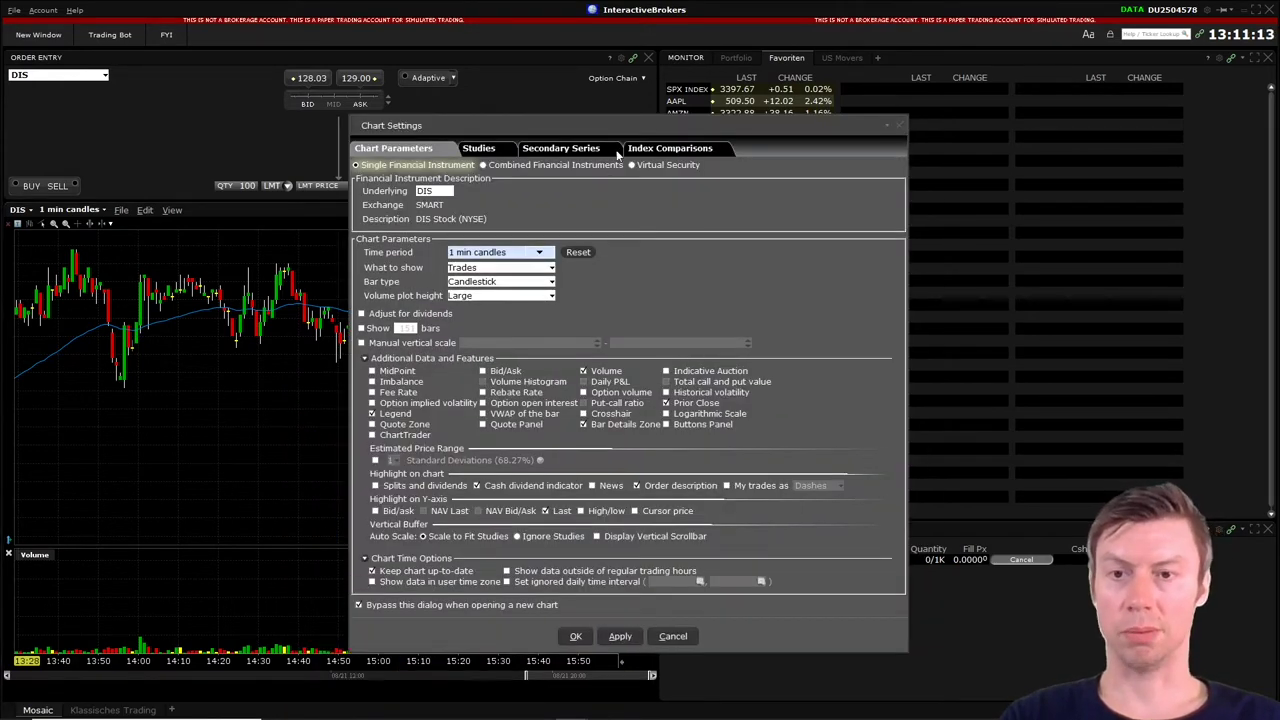
# - Review the EMA(50) study on the Studies tab, then close Chart Settings unchanged
pyautogui.moveTo(688, 123); pyautogui.dragTo(887, 100)
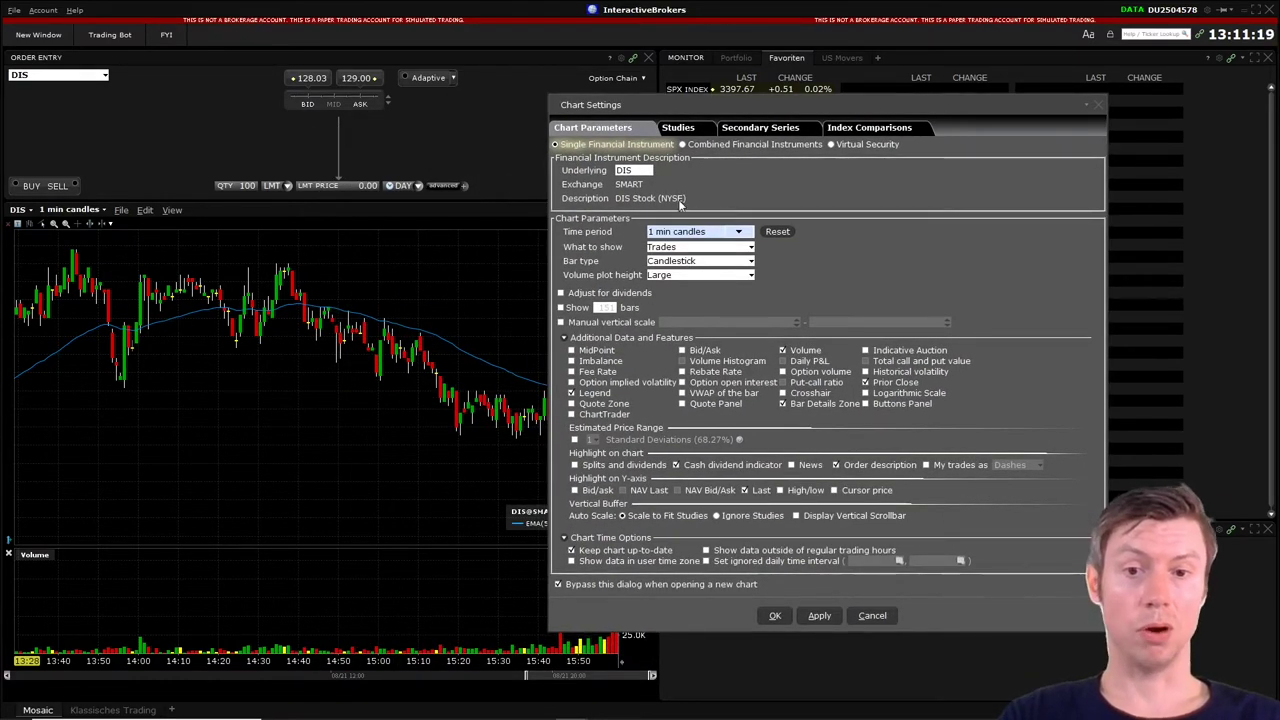
pyautogui.click(678, 128)
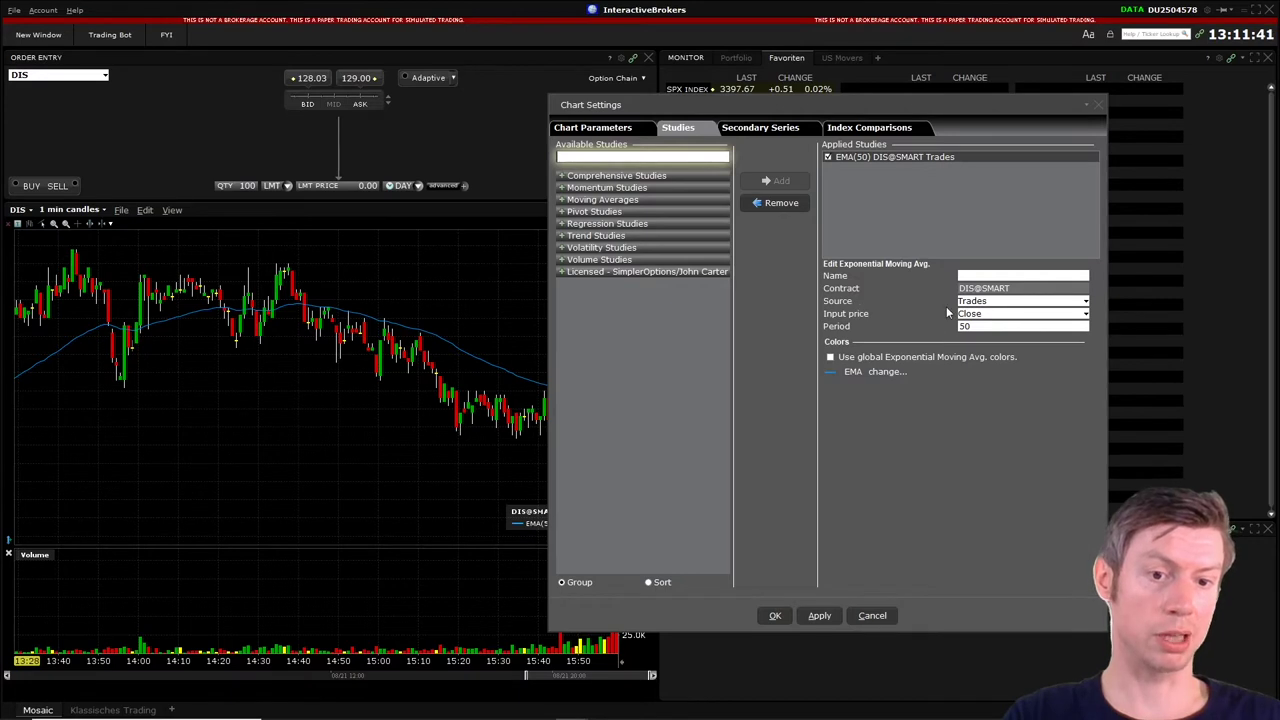
pyautogui.click(991, 325)
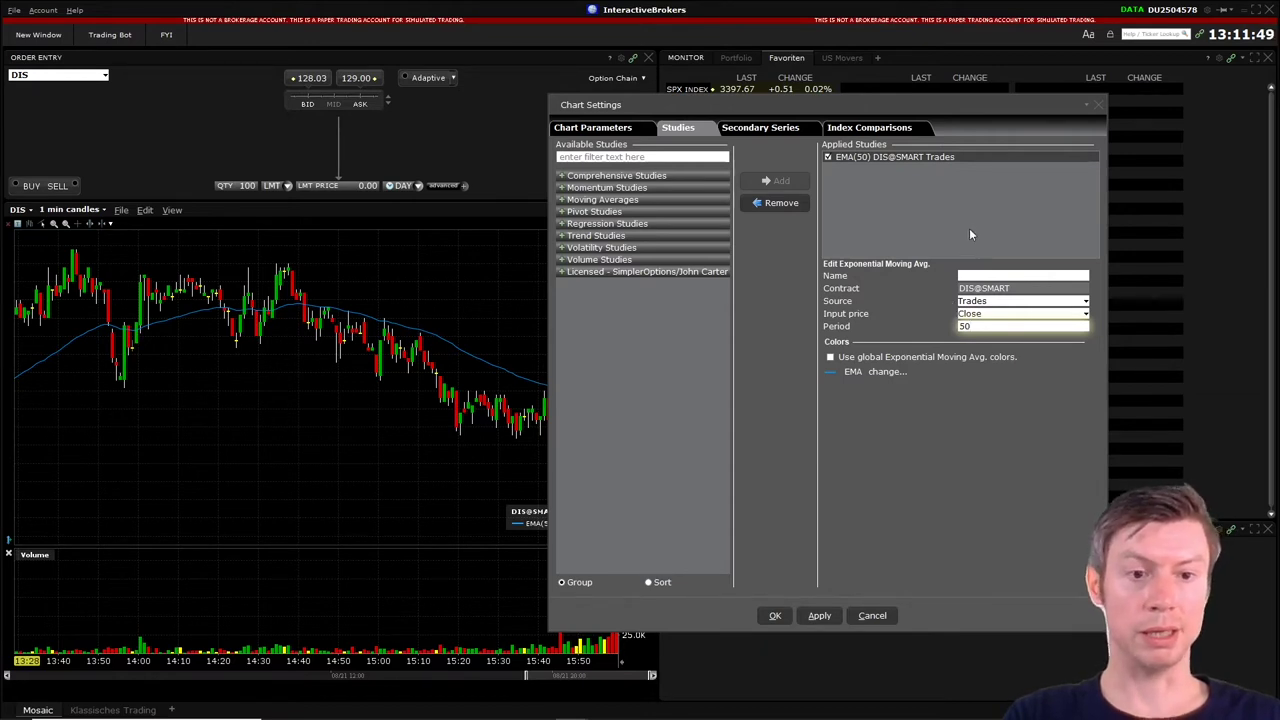
pyautogui.click(597, 128)
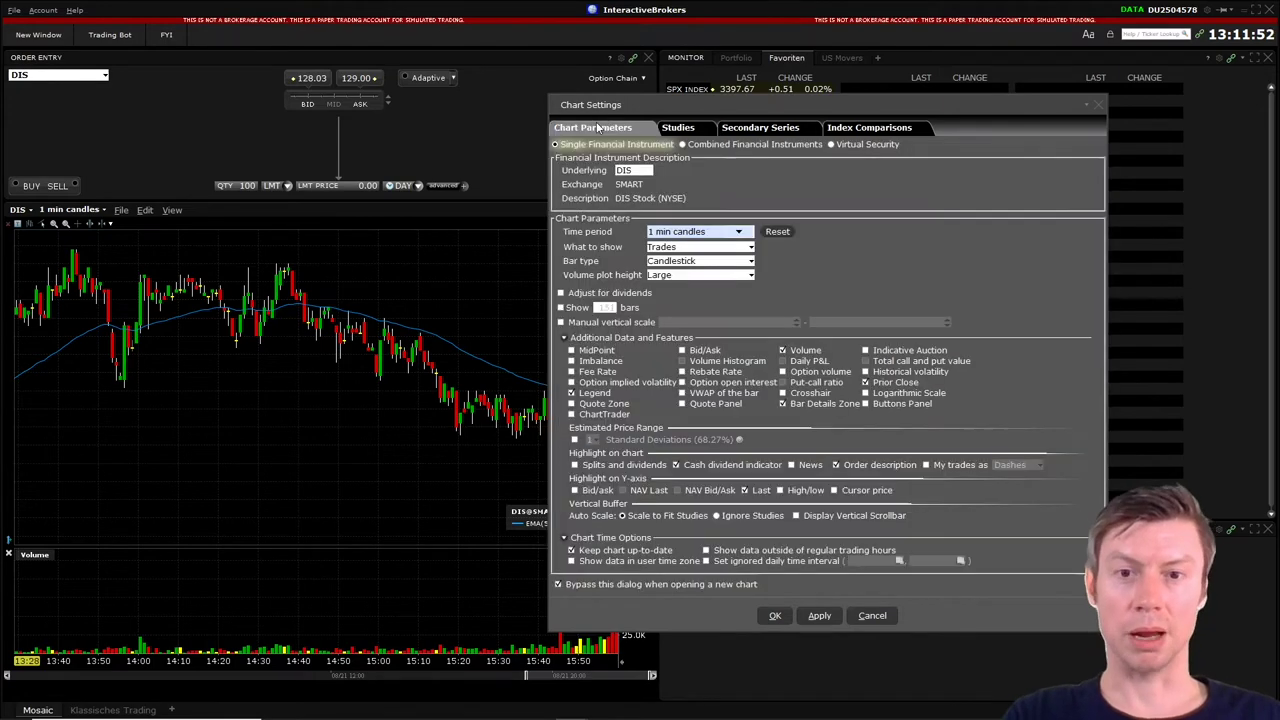
pyautogui.click(1098, 109)
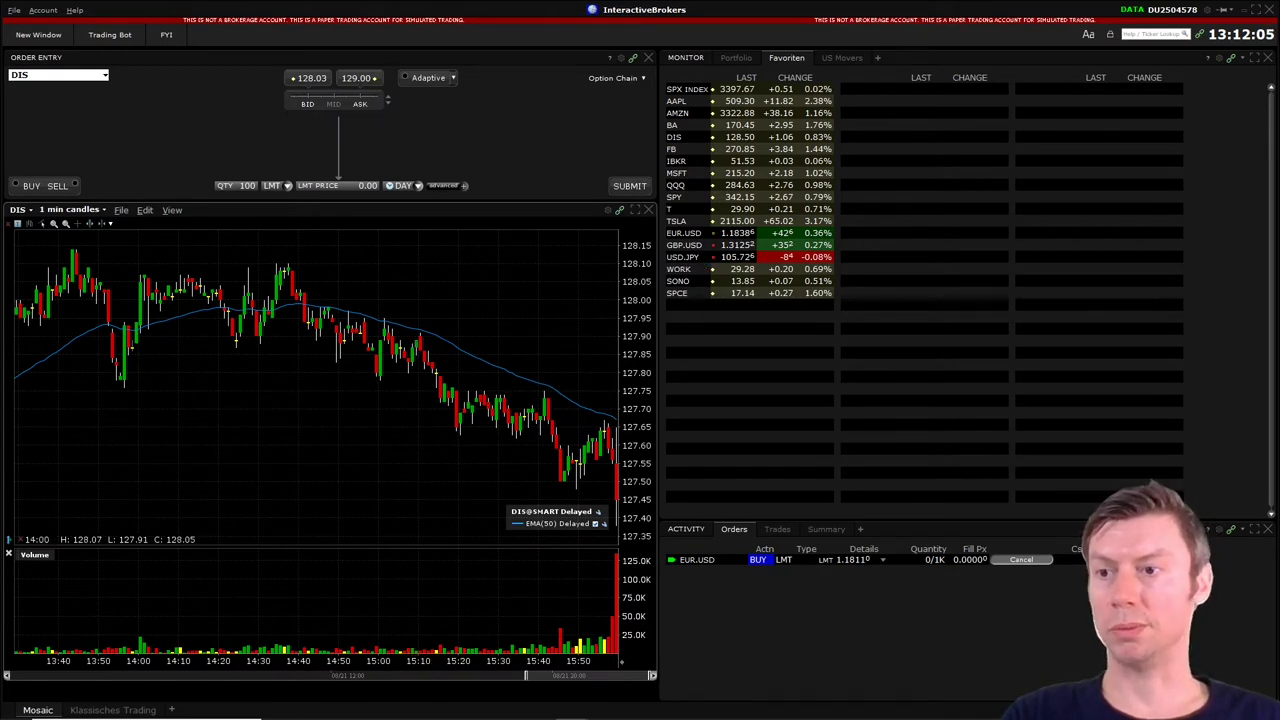
# - Load EUR.USD into the order entry and chart, and cancel the old 1.1811 buy limit order
pyautogui.click(31, 186)
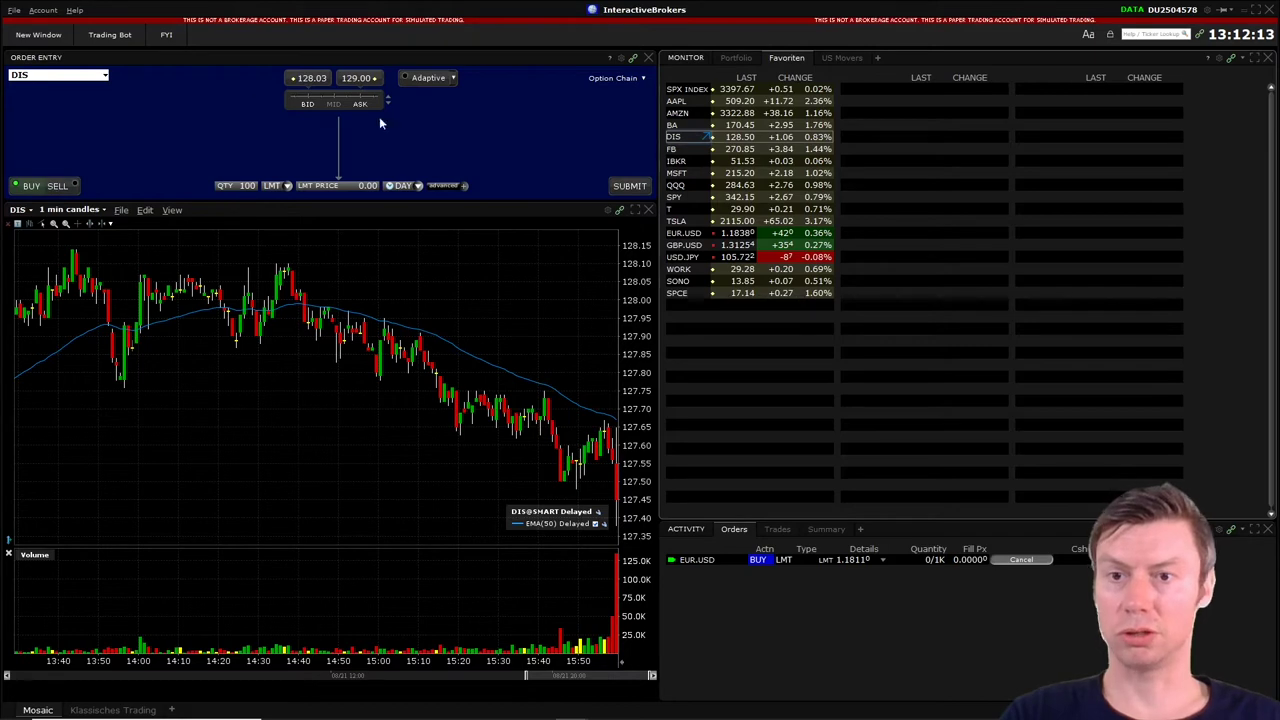
pyautogui.click(680, 185)
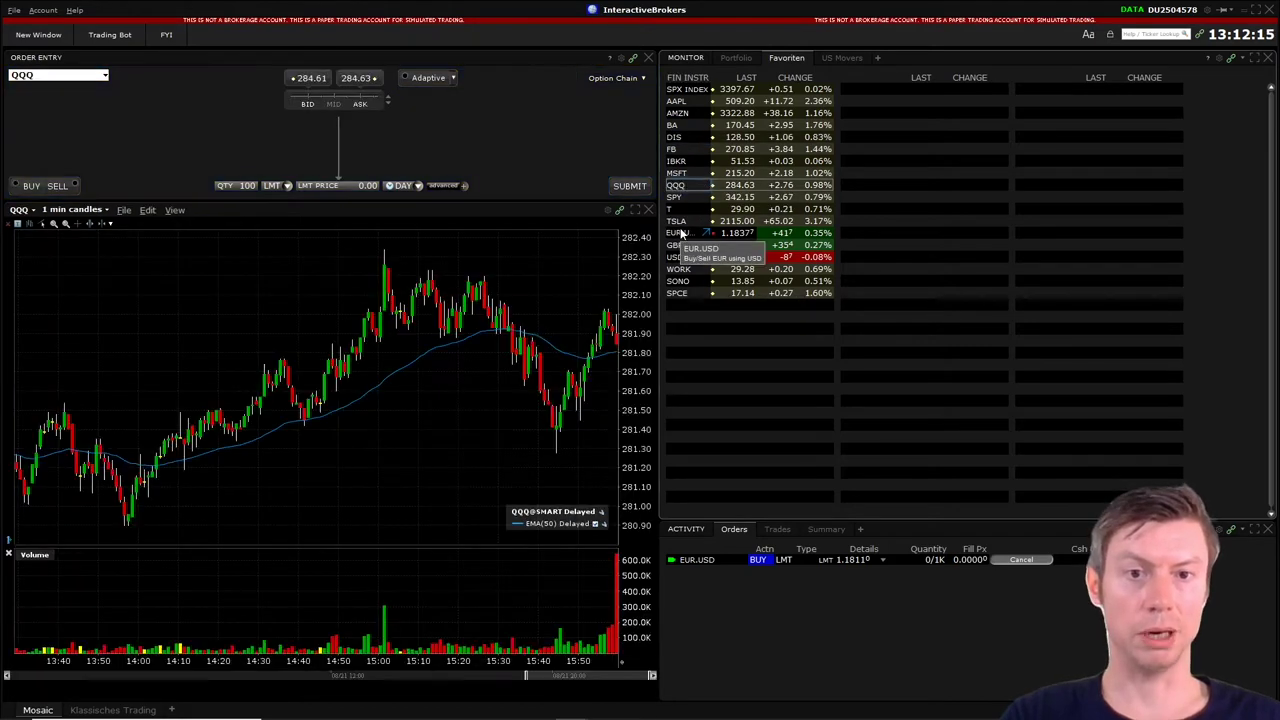
pyautogui.click(705, 232)
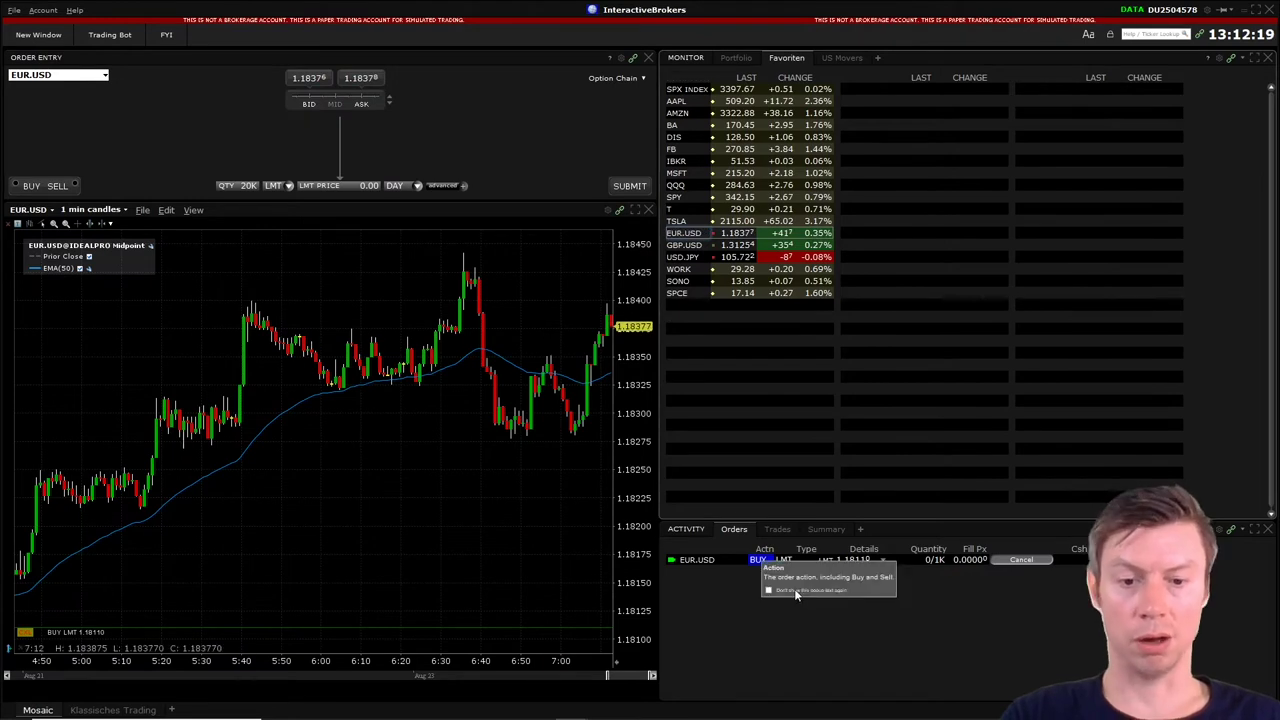
pyautogui.click(1022, 560)
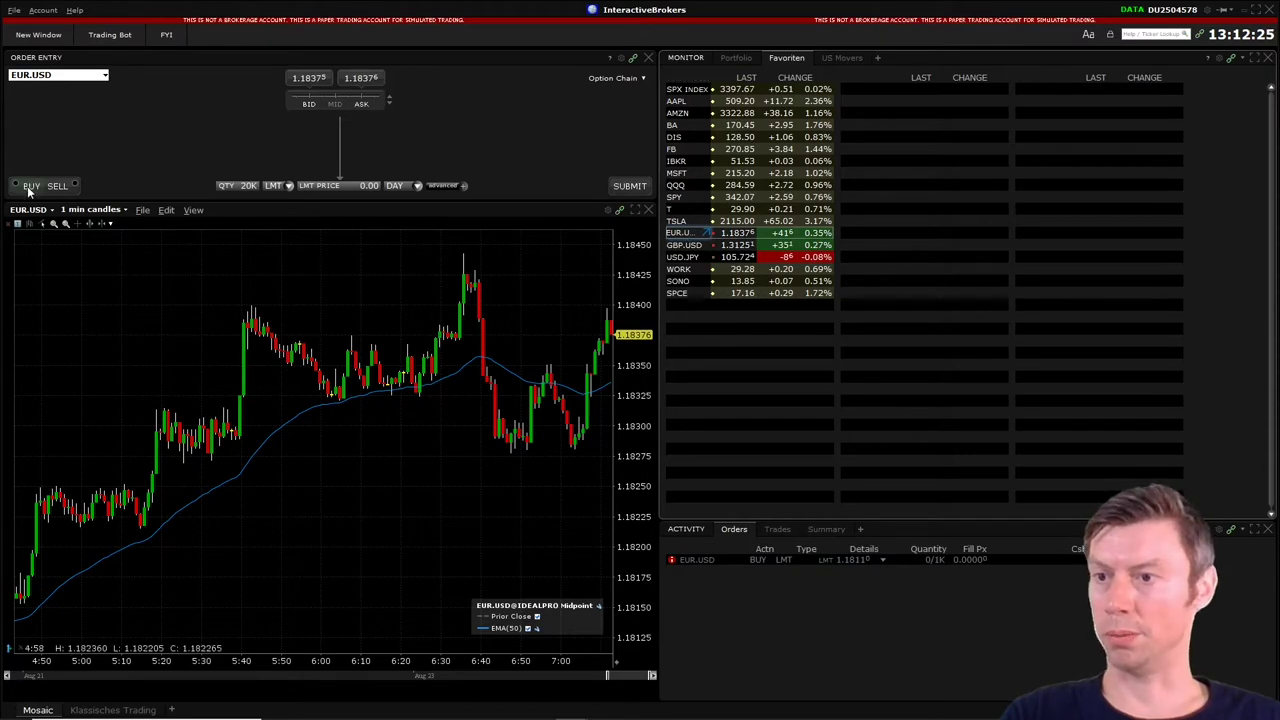
# - Submit and transmit a BUY 20K EUR.USD limit order at 1.18095
pyautogui.click(36, 186)
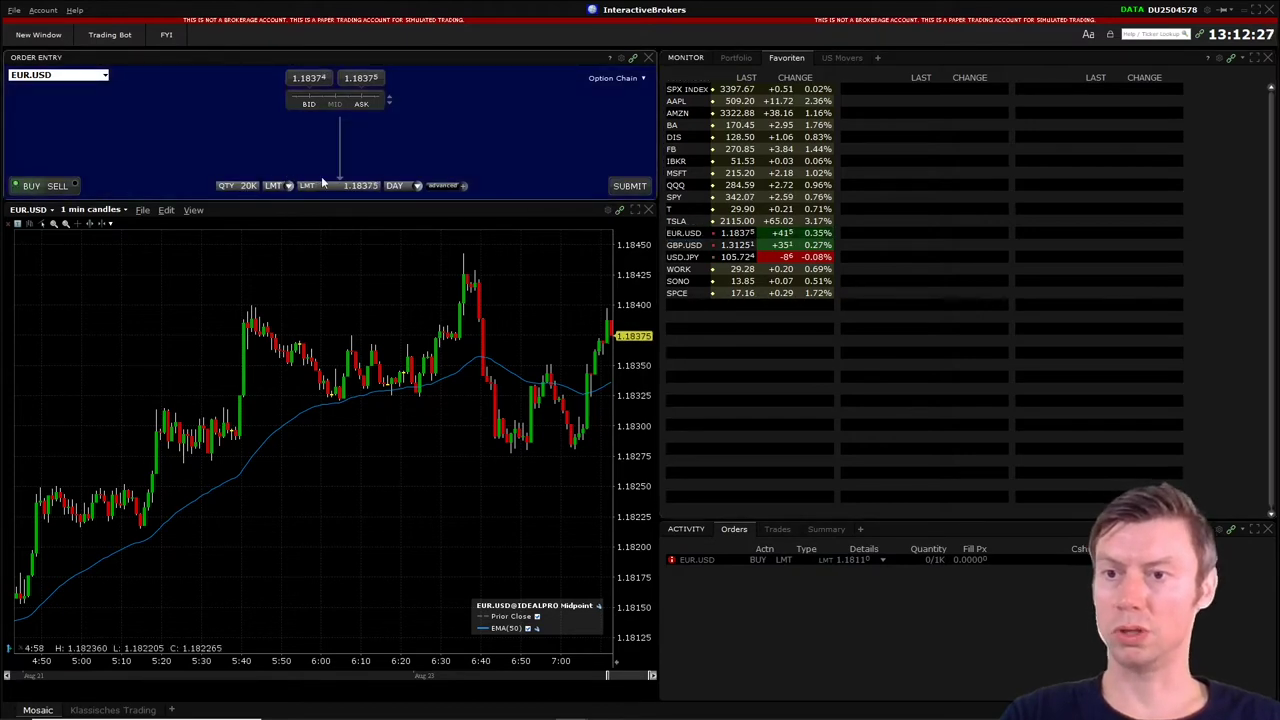
pyautogui.click(349, 185)
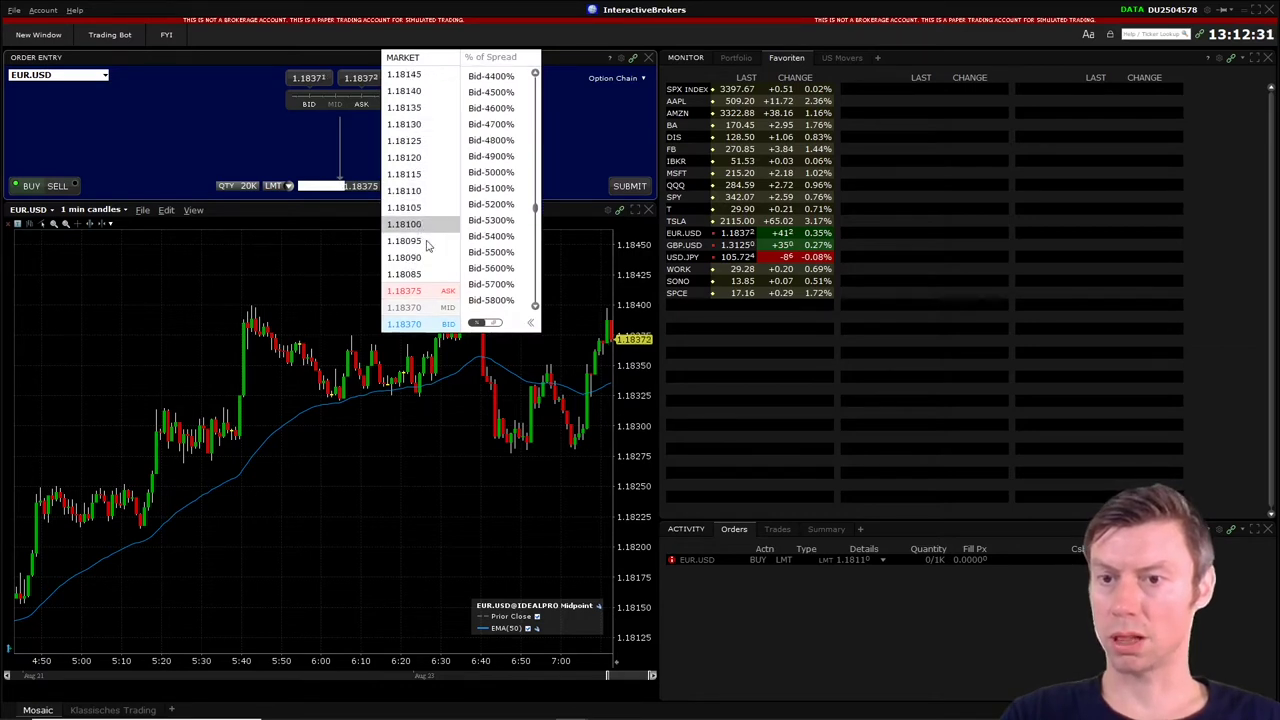
pyautogui.click(426, 246)
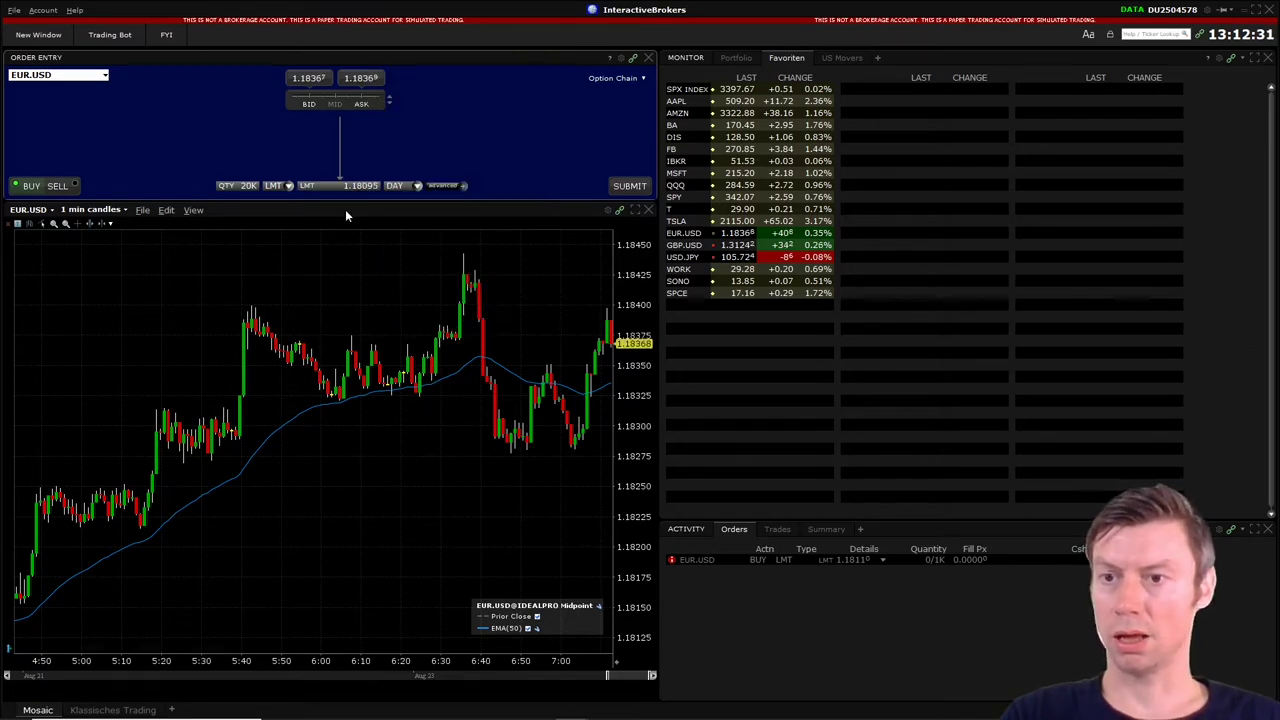
pyautogui.click(235, 186)
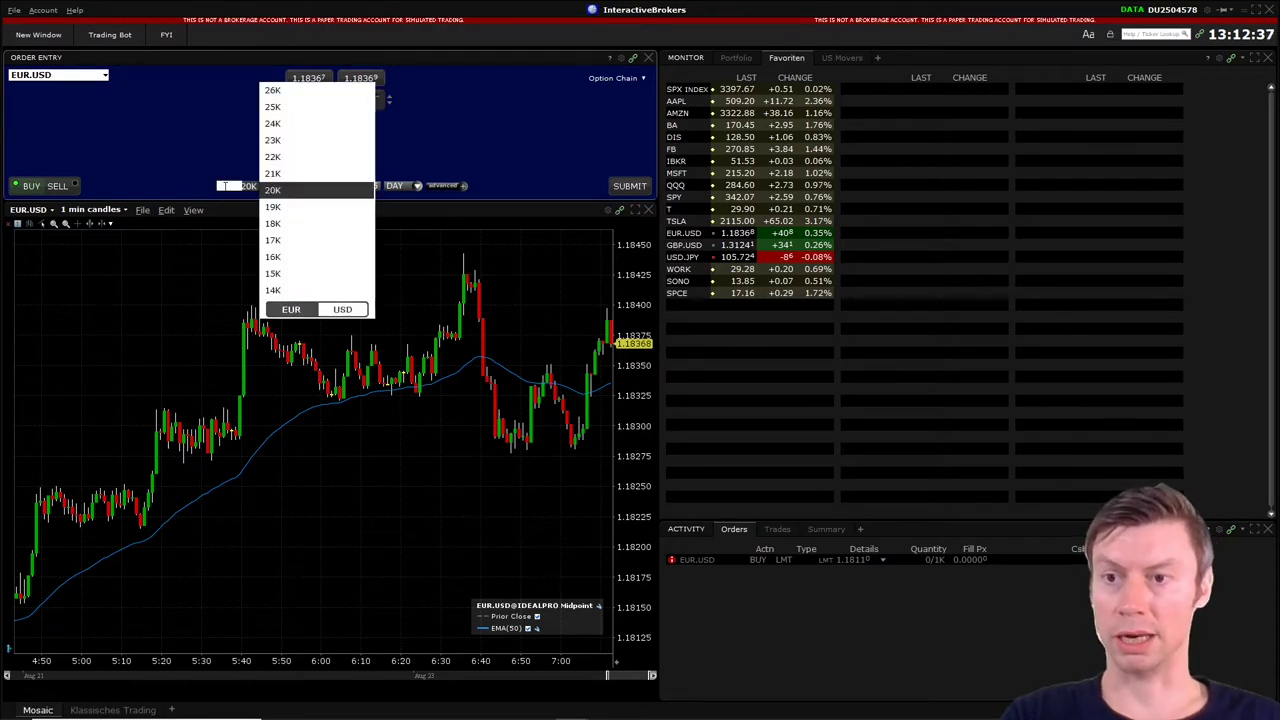
pyautogui.click(190, 135)
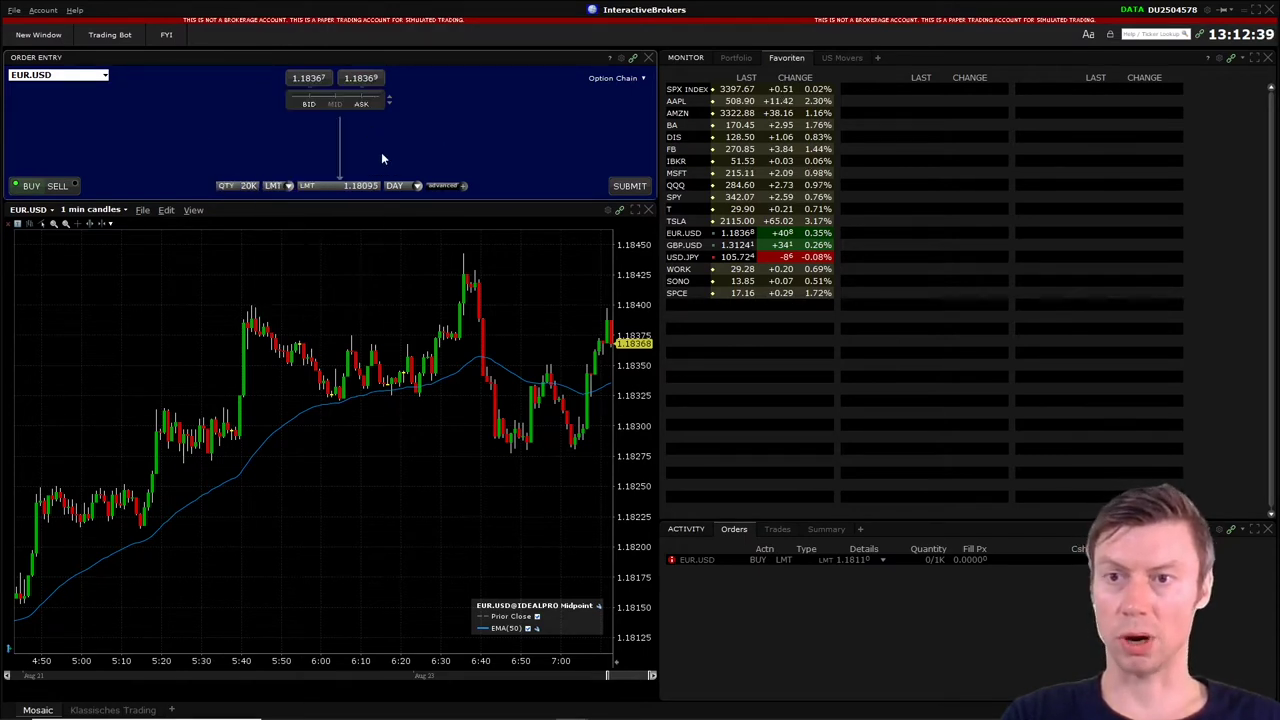
pyautogui.click(630, 186)
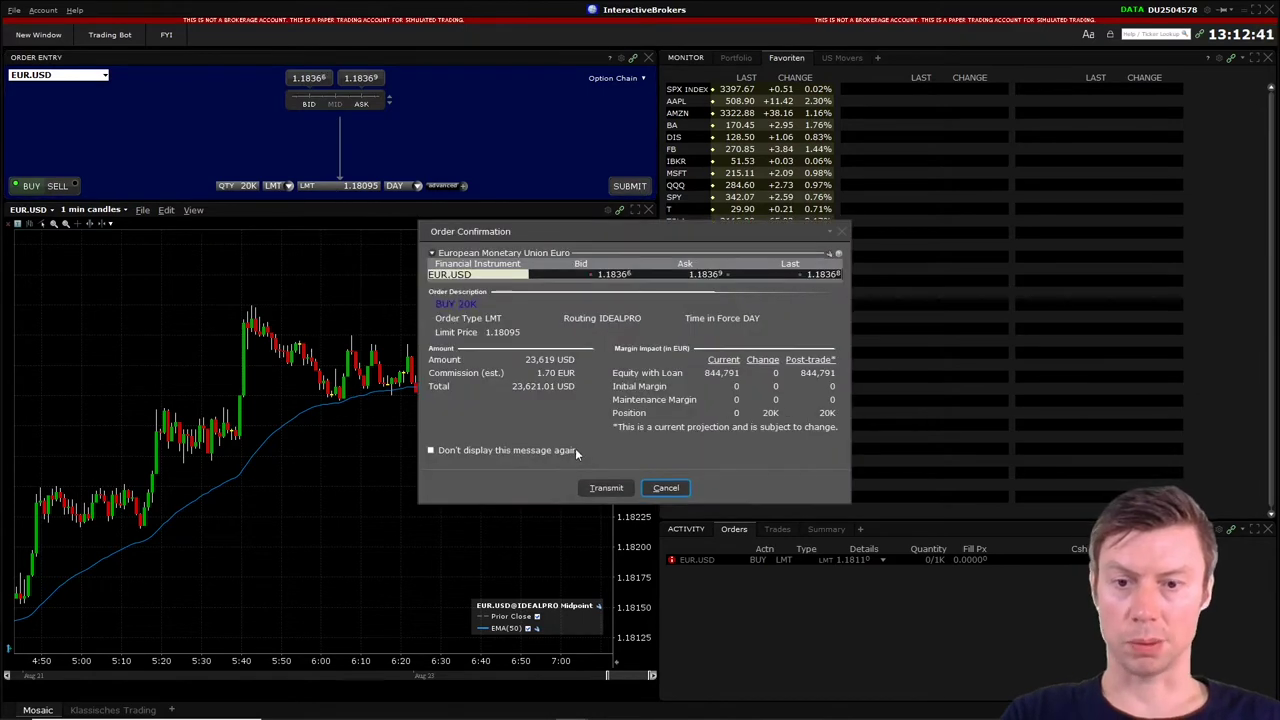
pyautogui.click(607, 488)
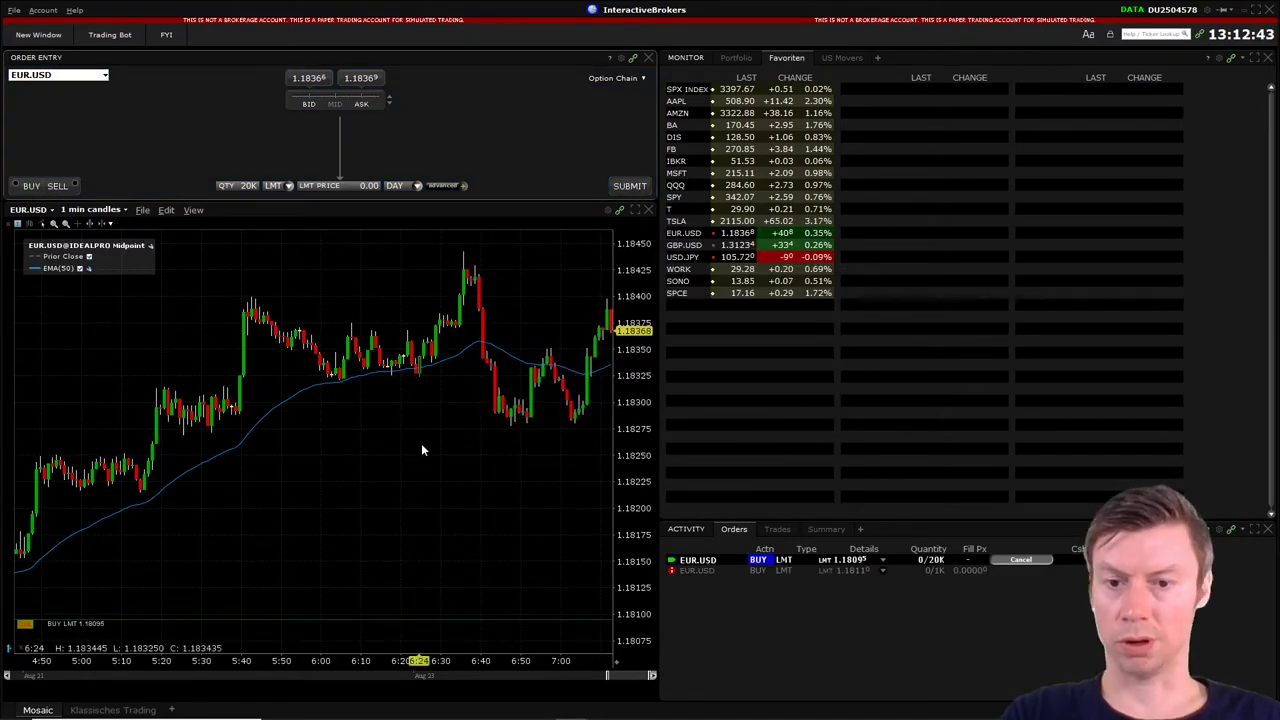
# - Modify the working EUR.USD buy order's limit price to 1.18075 and update it
pyautogui.moveTo(471, 621); pyautogui.dragTo(466, 500)
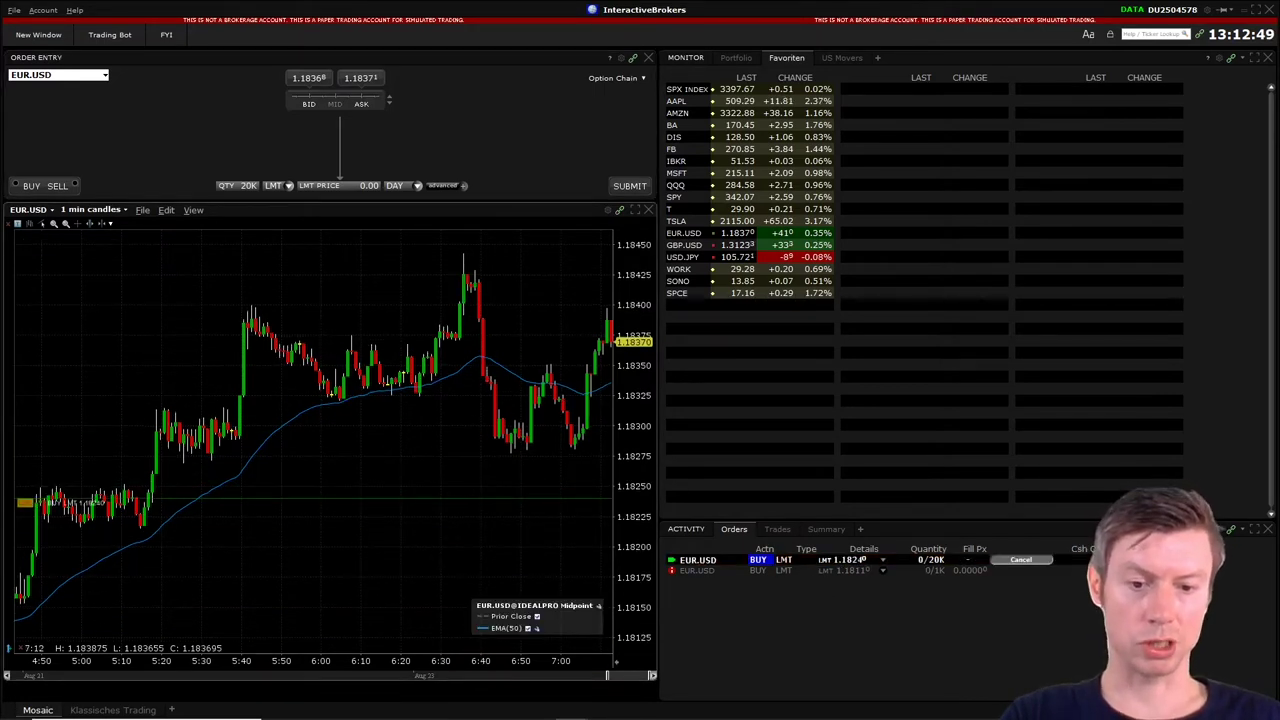
pyautogui.click(851, 560)
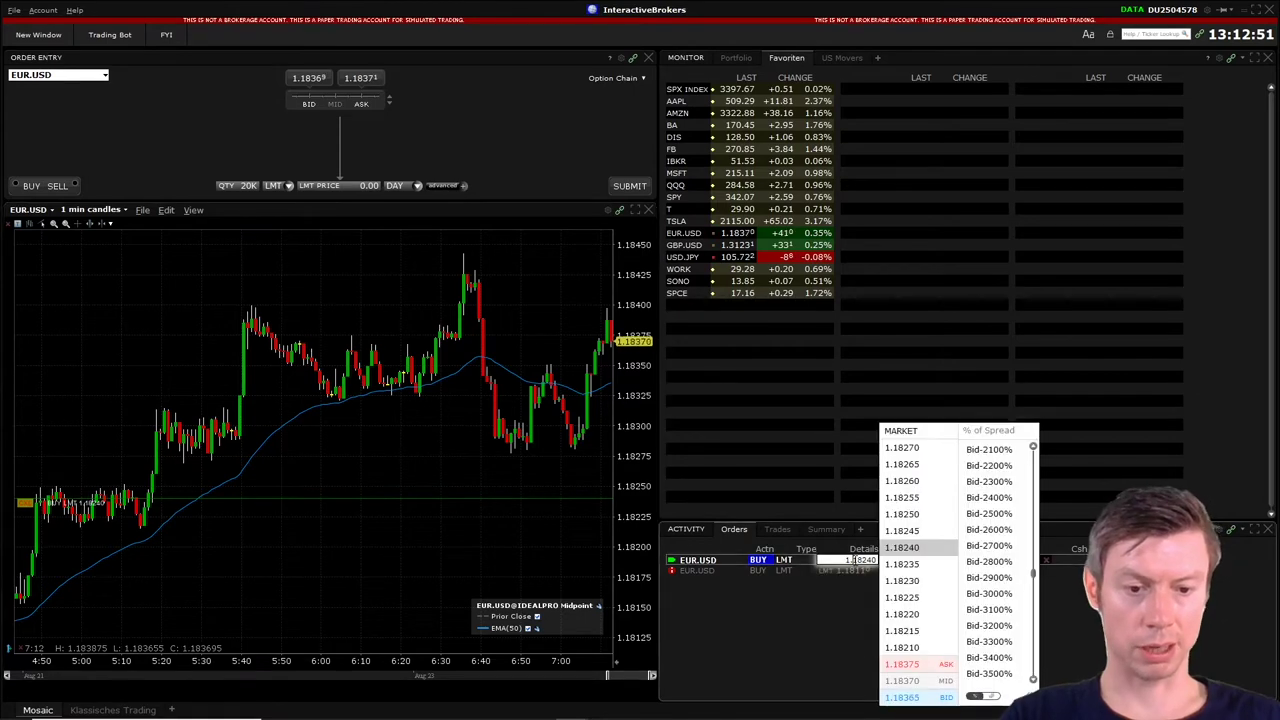
pyautogui.click(901, 597)
pyautogui.click(857, 560)
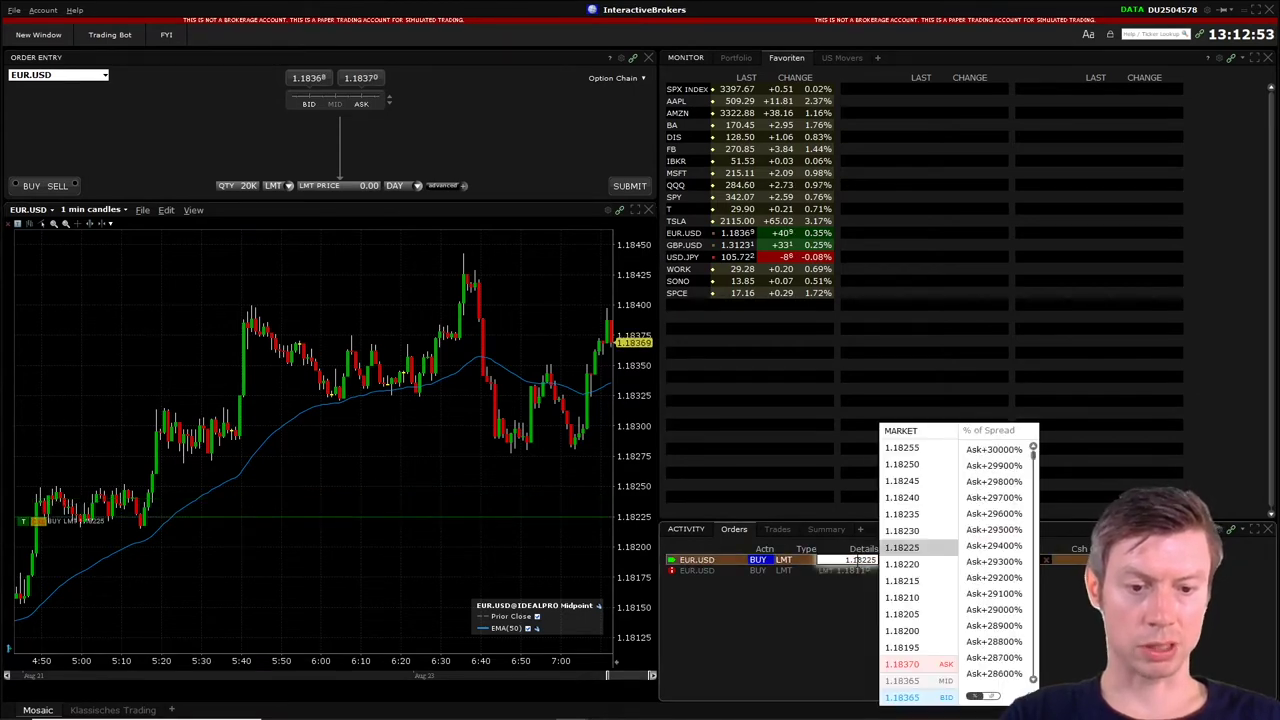
pyautogui.write('1.18075')
pyautogui.press('Return')
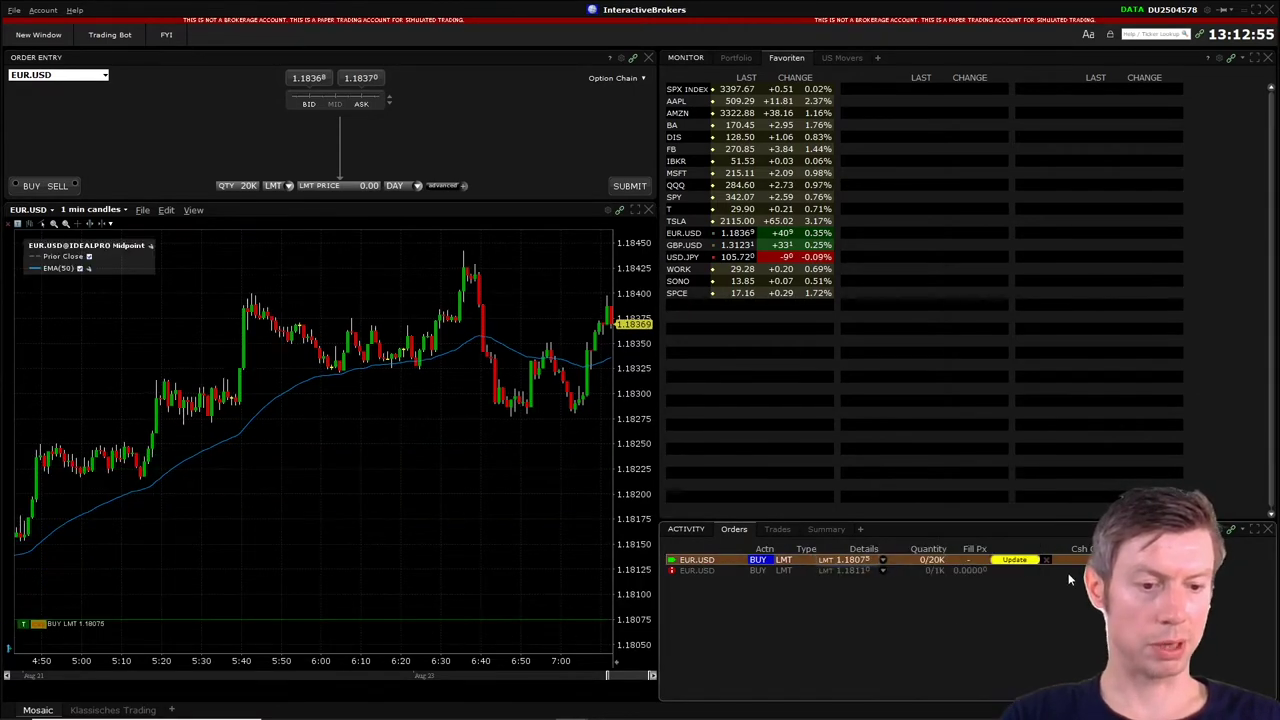
pyautogui.click(1008, 560)
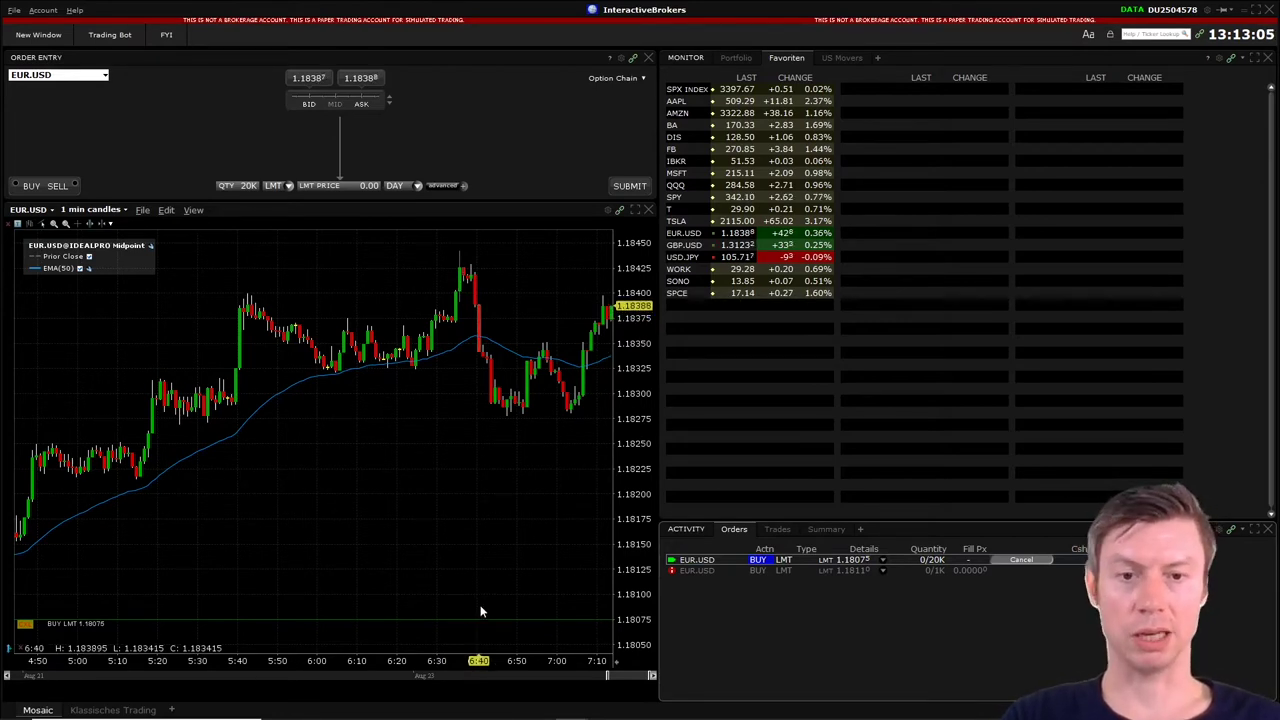
# - Show the Portfolio tab with the USD cash position in the Monitor panel, then open the File menu
pyautogui.moveTo(720, 82)
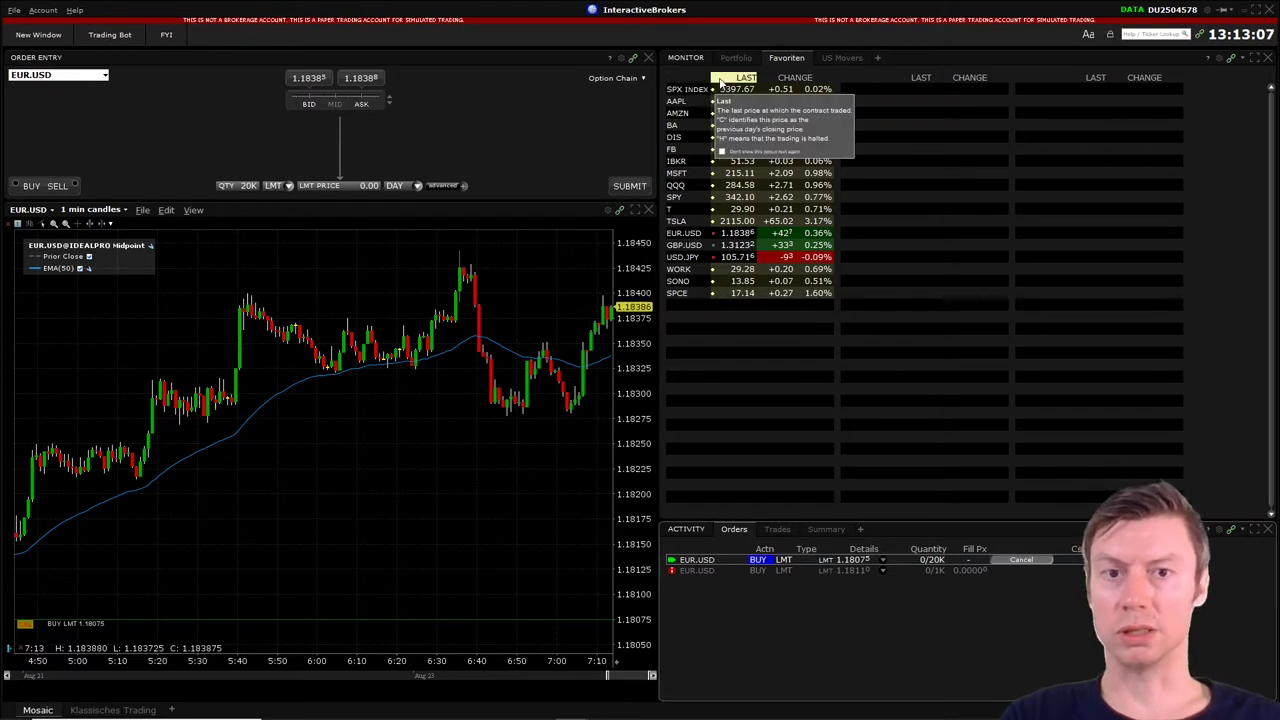
pyautogui.click(736, 57)
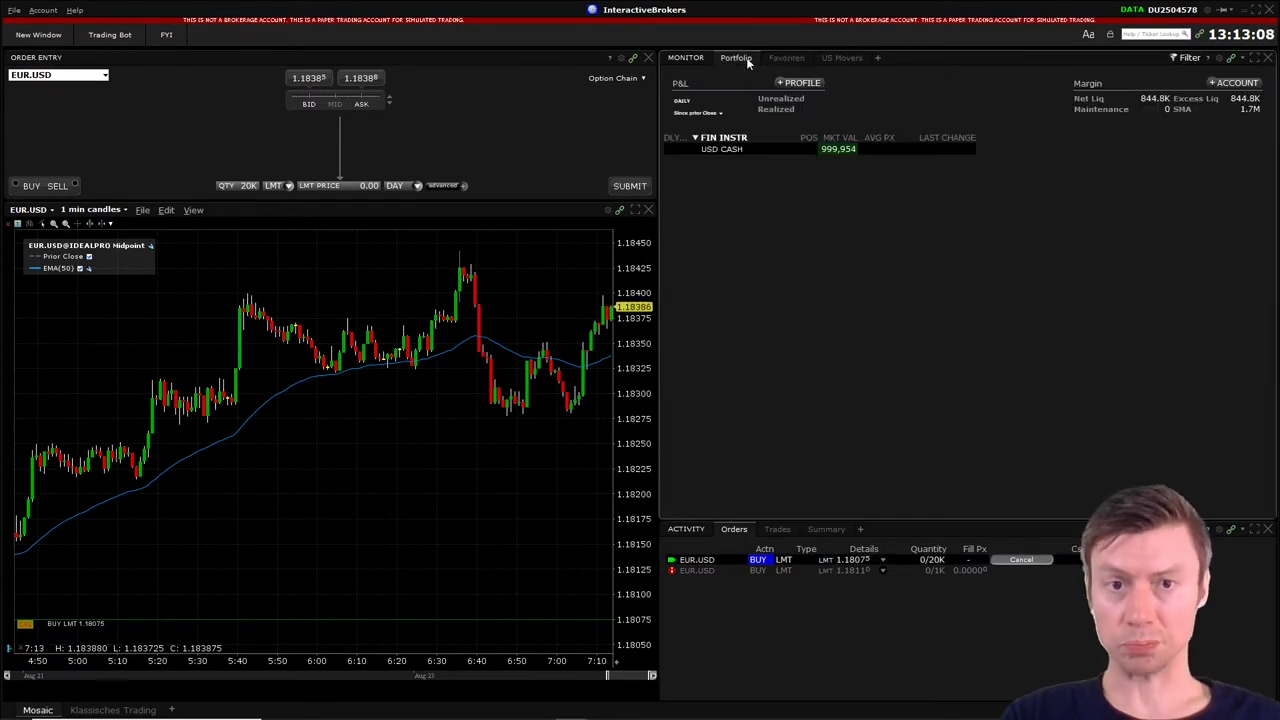
pyautogui.click(14, 10)
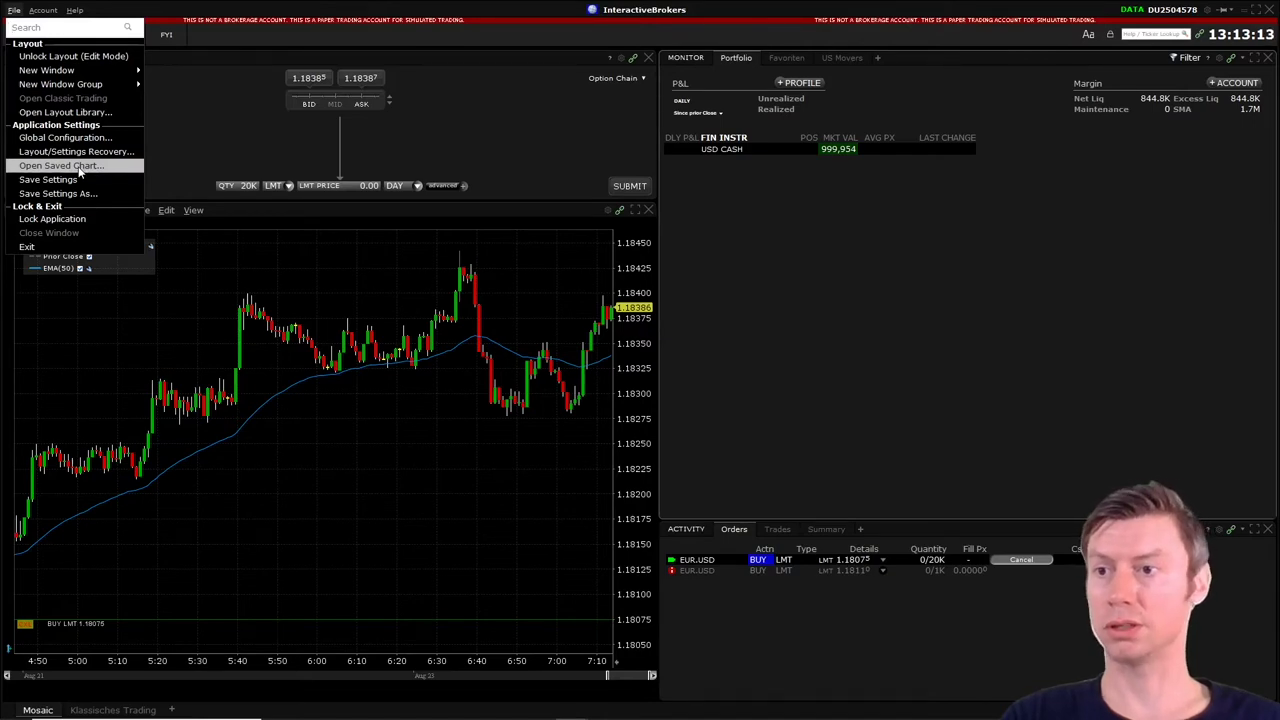
pyautogui.click(96, 114)
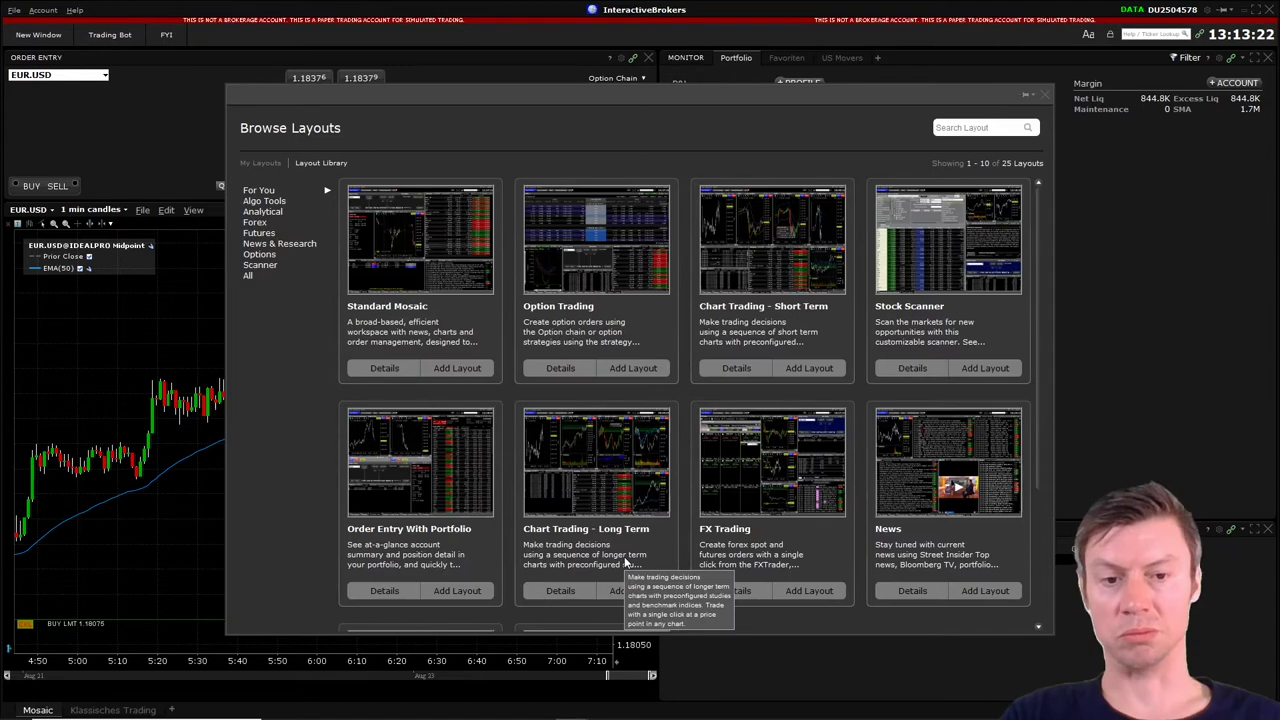
pyautogui.click(1045, 94)
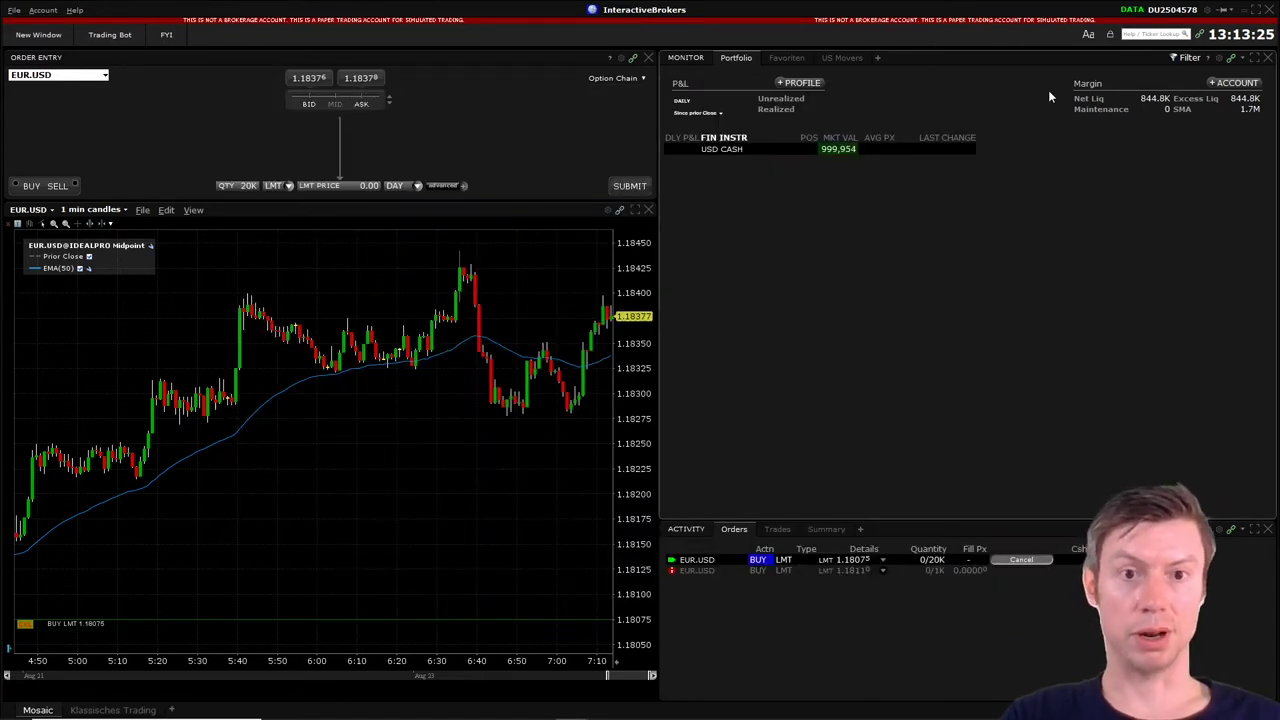
# - Show the Monitor panel's new-tab choices from its '+' button
pyautogui.click(877, 58)
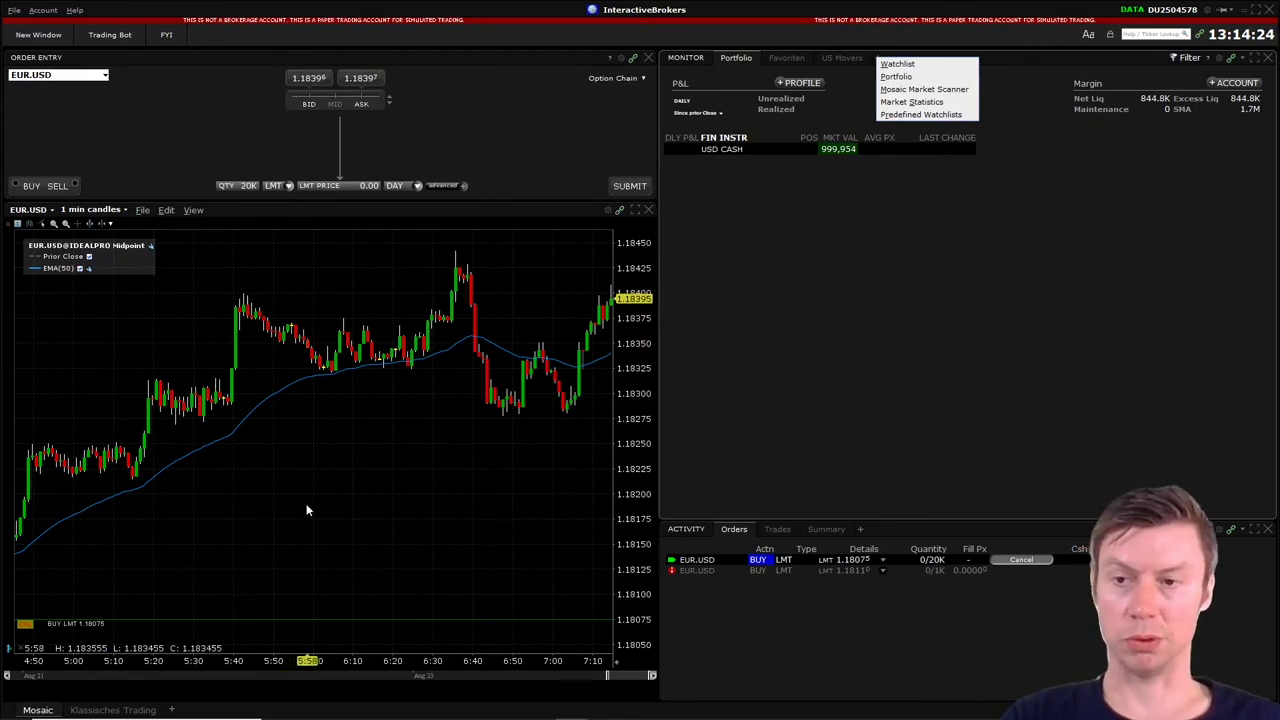
# - Close the open menus, return to the Favoriten watchlist, and cycle its Change column sorting
pyautogui.click(18, 14)
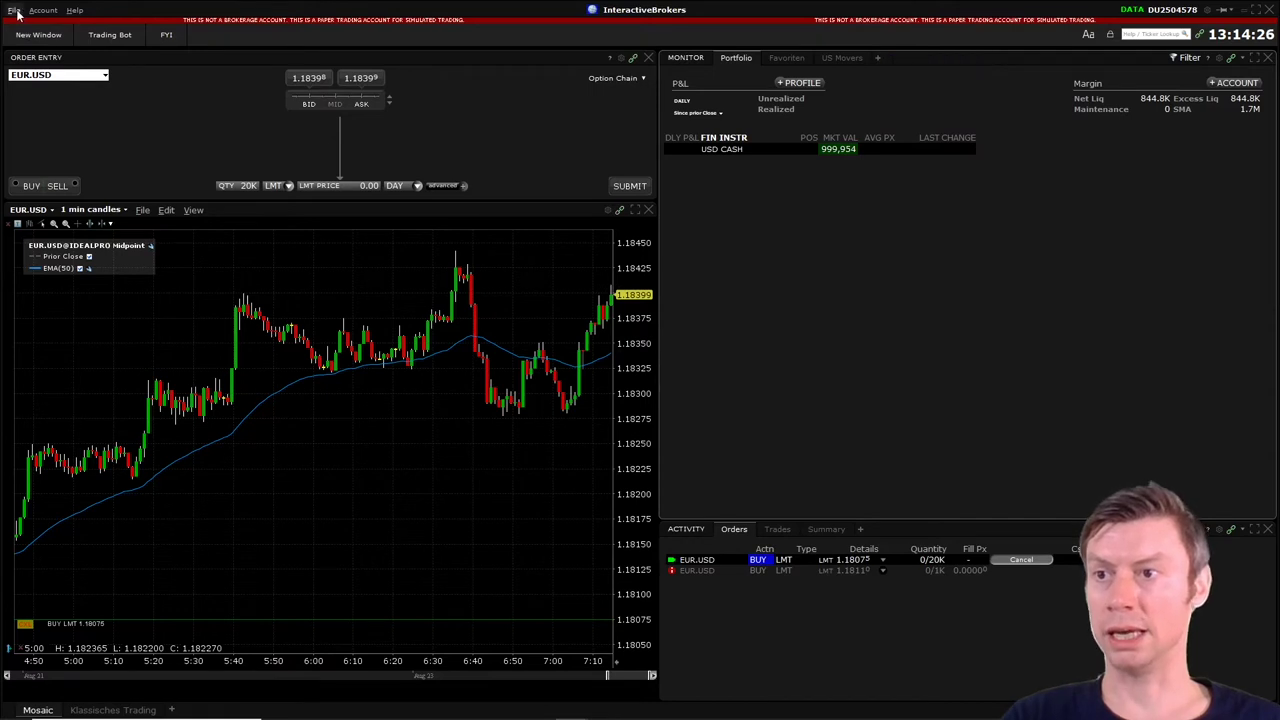
pyautogui.click(15, 11)
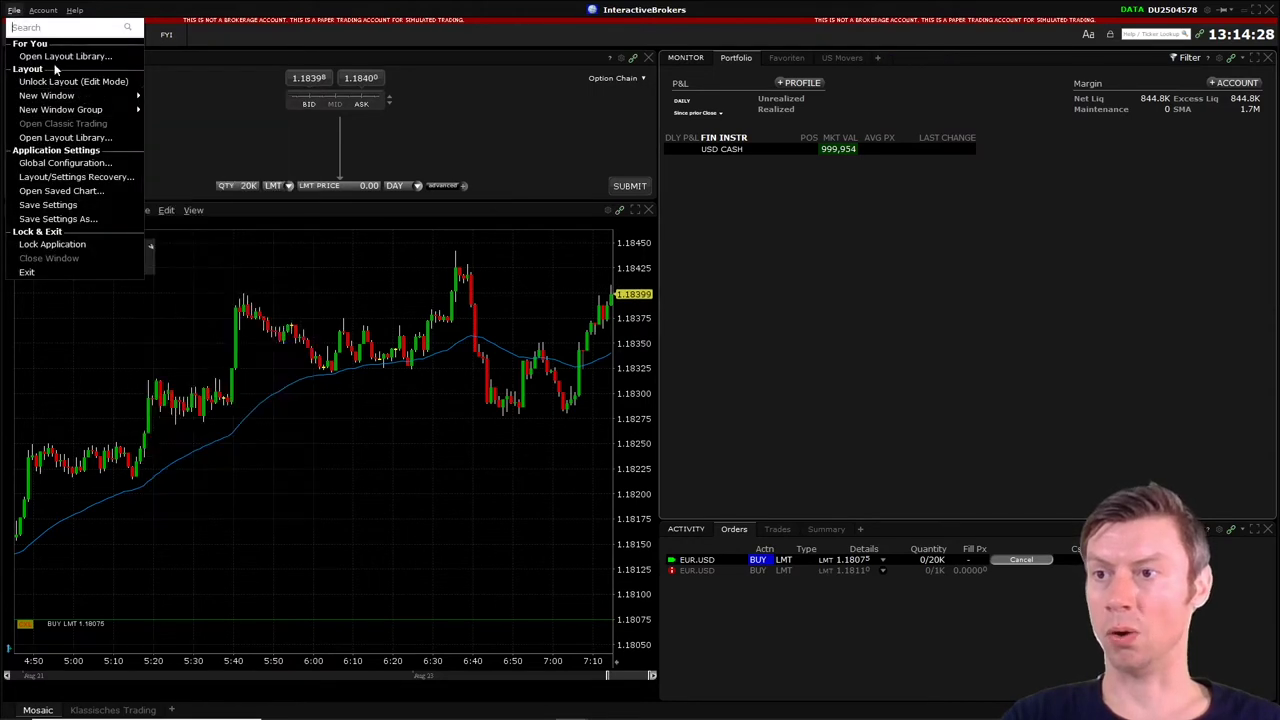
pyautogui.click(488, 475)
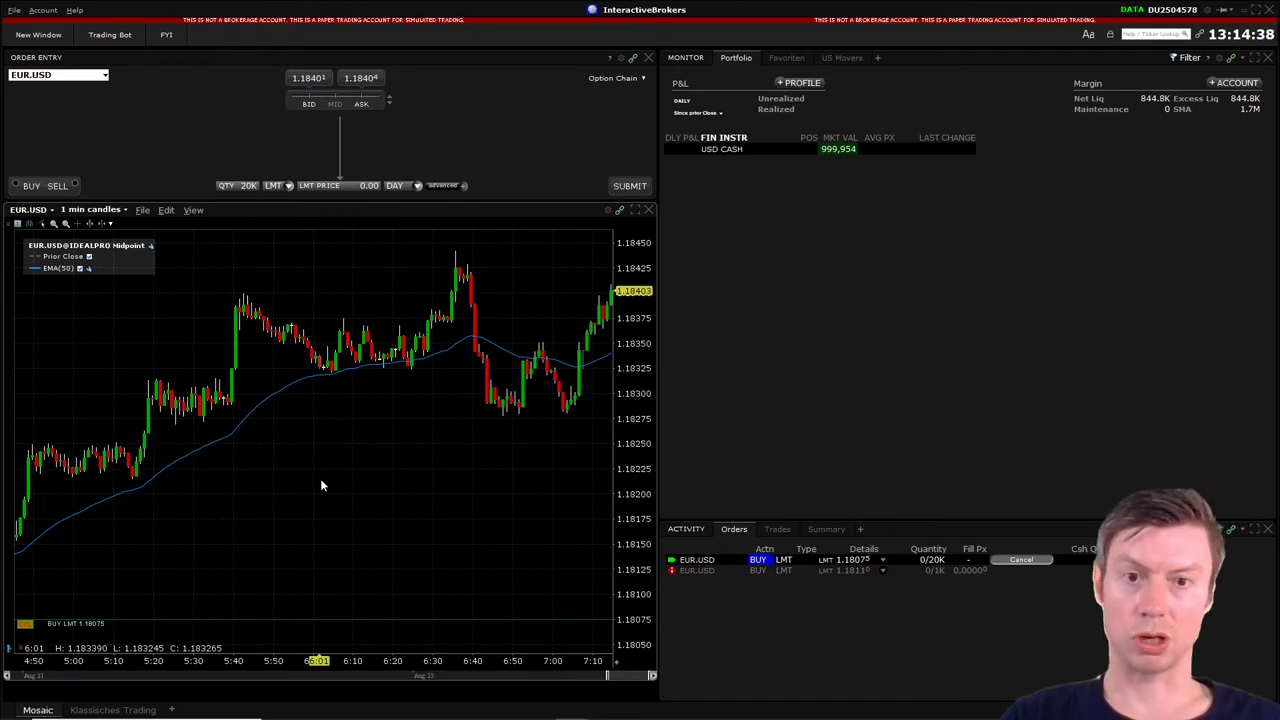
pyautogui.click(788, 57)
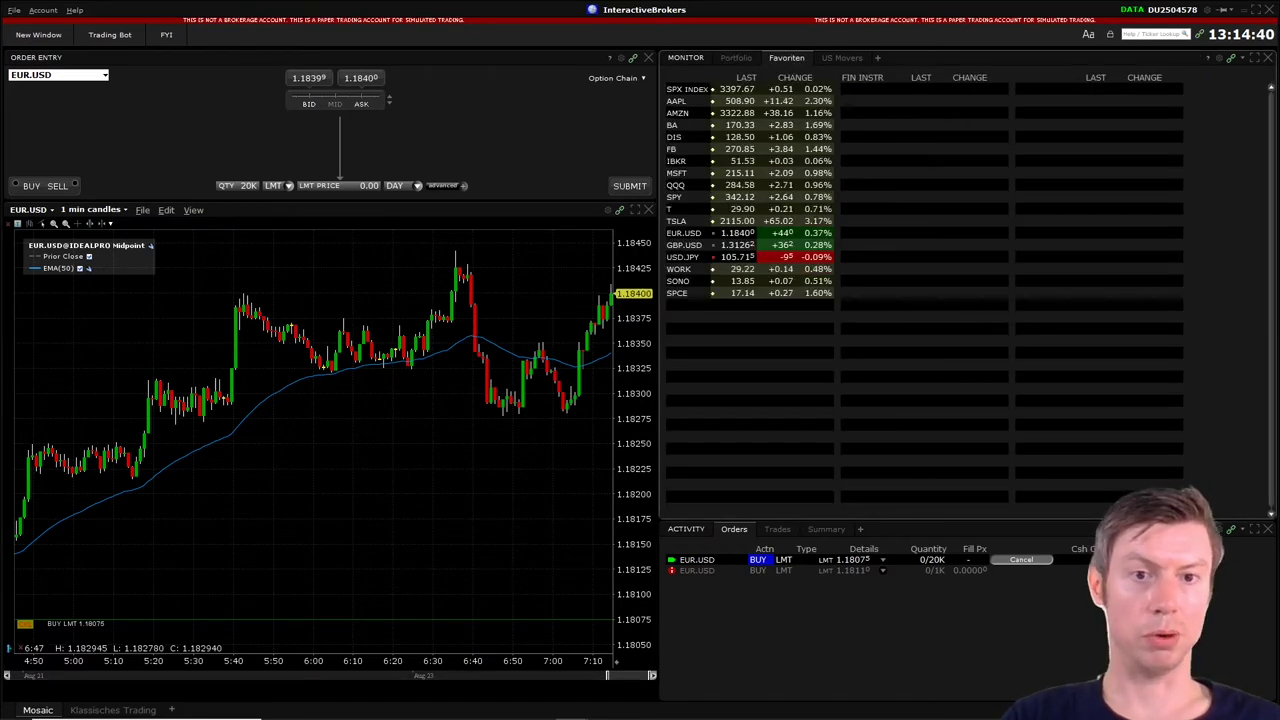
pyautogui.click(812, 78)
pyautogui.click(812, 78)
pyautogui.click(812, 78)
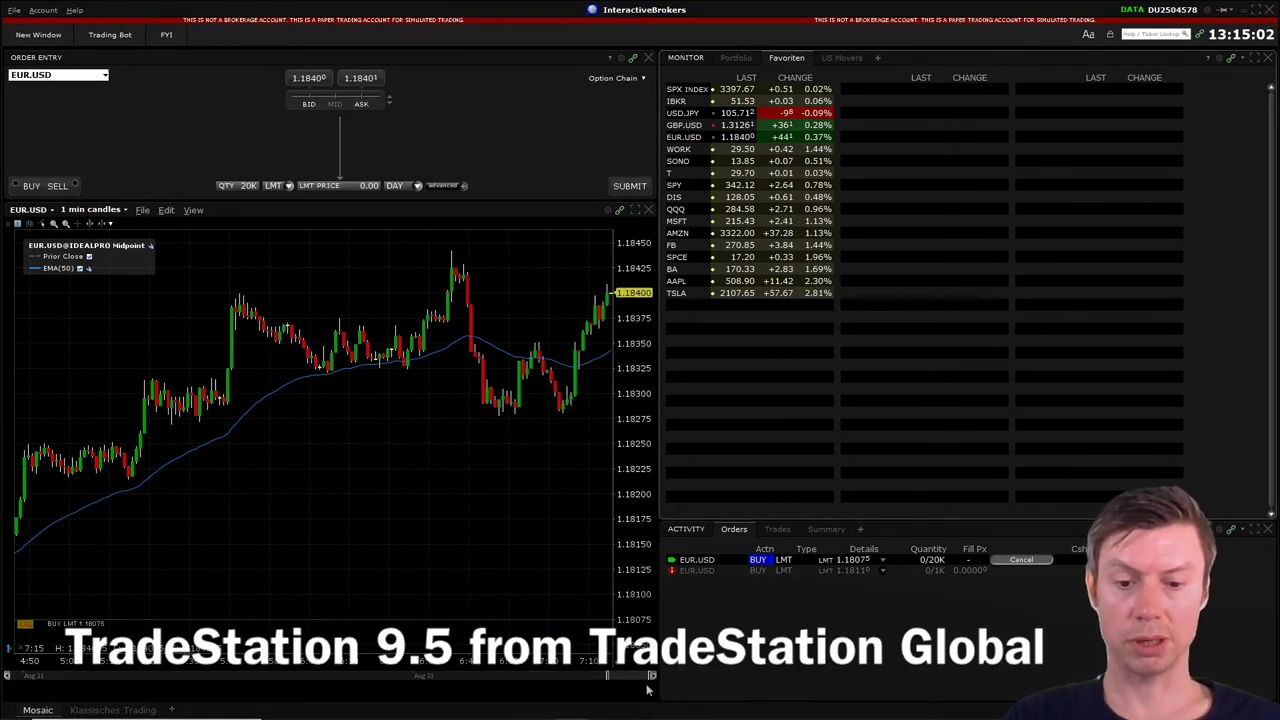
# - In TradeStation, set the GBP.USD chart's interval to 1 minute in Format Symbol
pyautogui.click(608, 708)
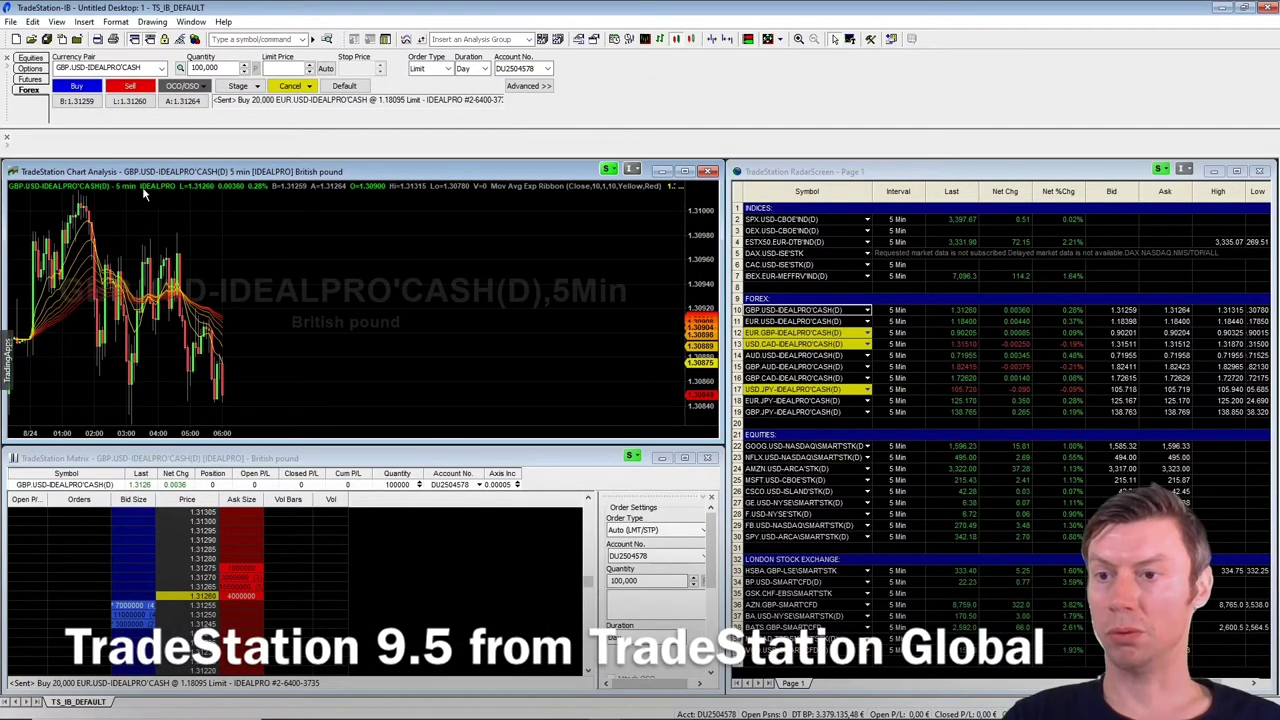
pyautogui.rightClick(482, 257)
pyautogui.click(533, 263)
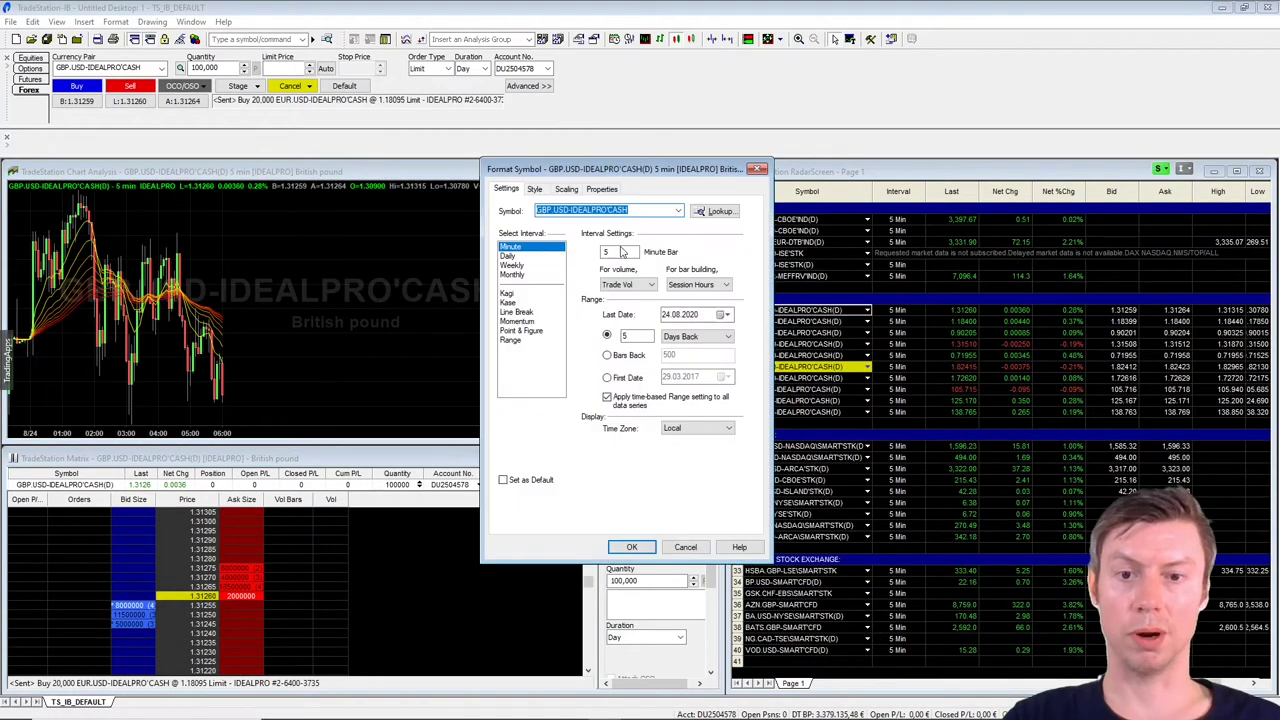
pyautogui.doubleClick(621, 251)
pyautogui.write('1')
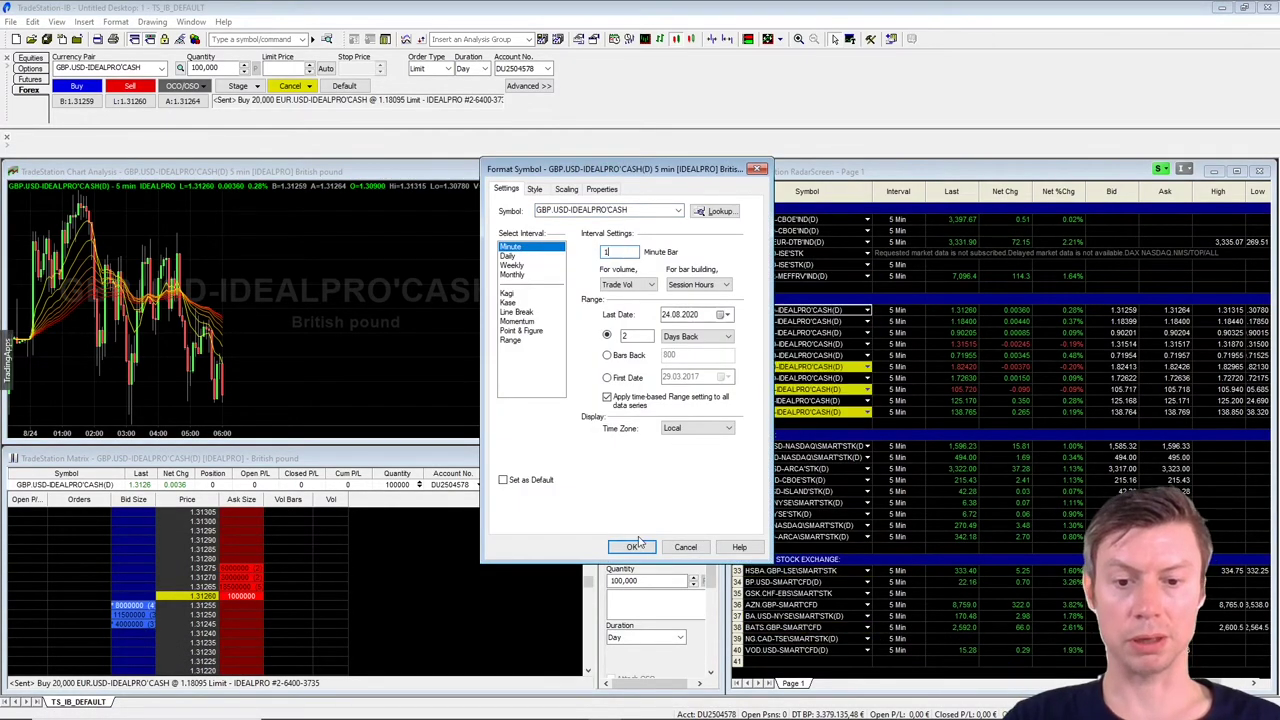
pyautogui.click(631, 547)
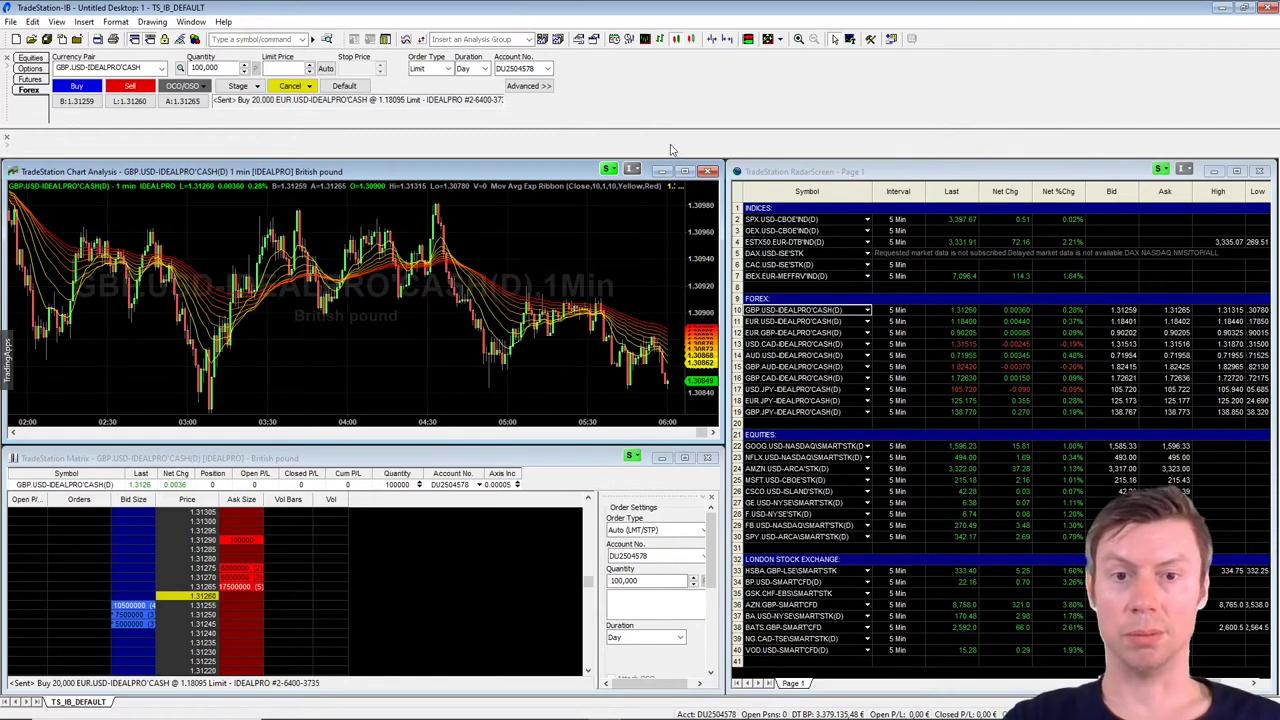
# - Maximize the GBP.USD chart and insert an RSI (14, 30/70) indicator below the price bars
pyautogui.click(684, 171)
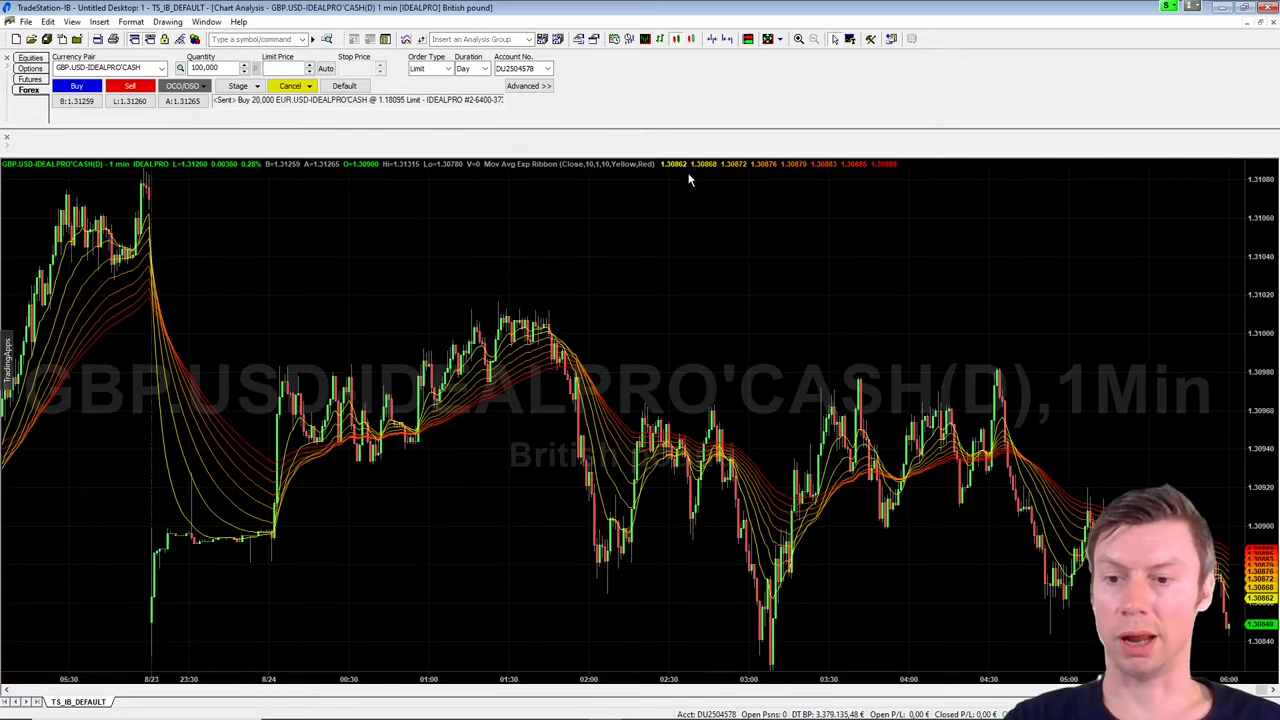
pyautogui.rightClick(538, 259)
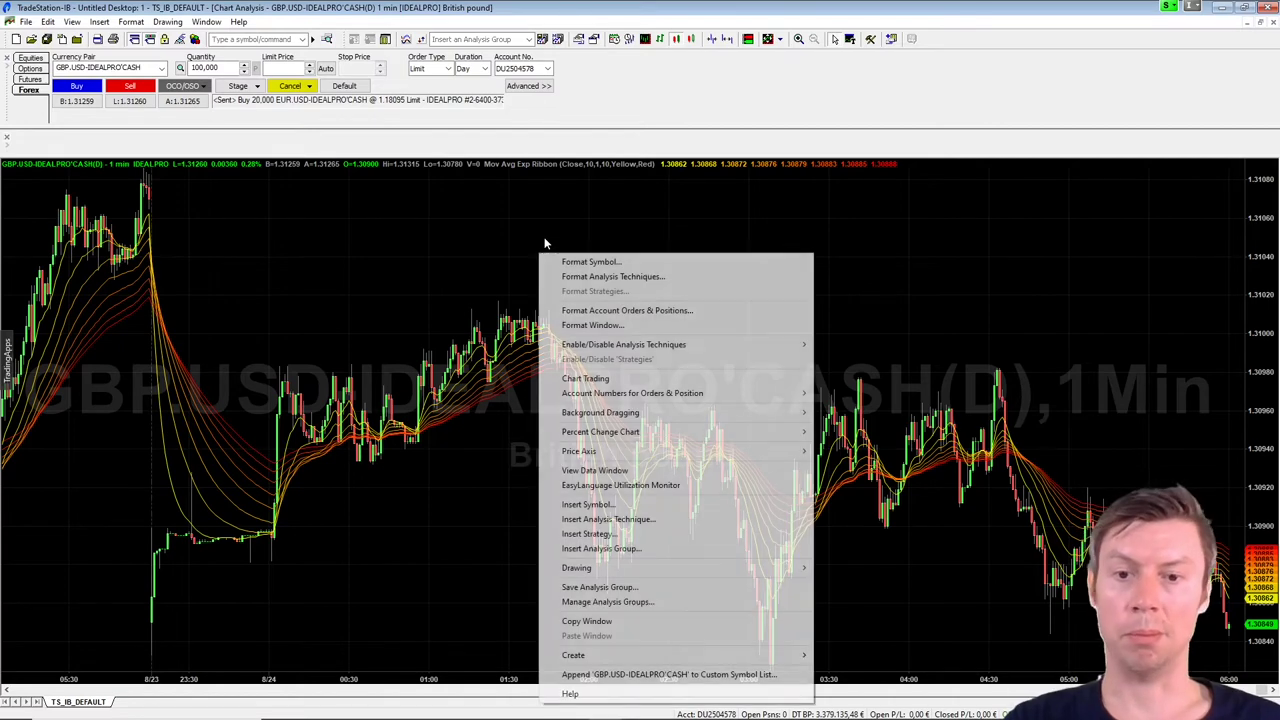
pyautogui.click(657, 521)
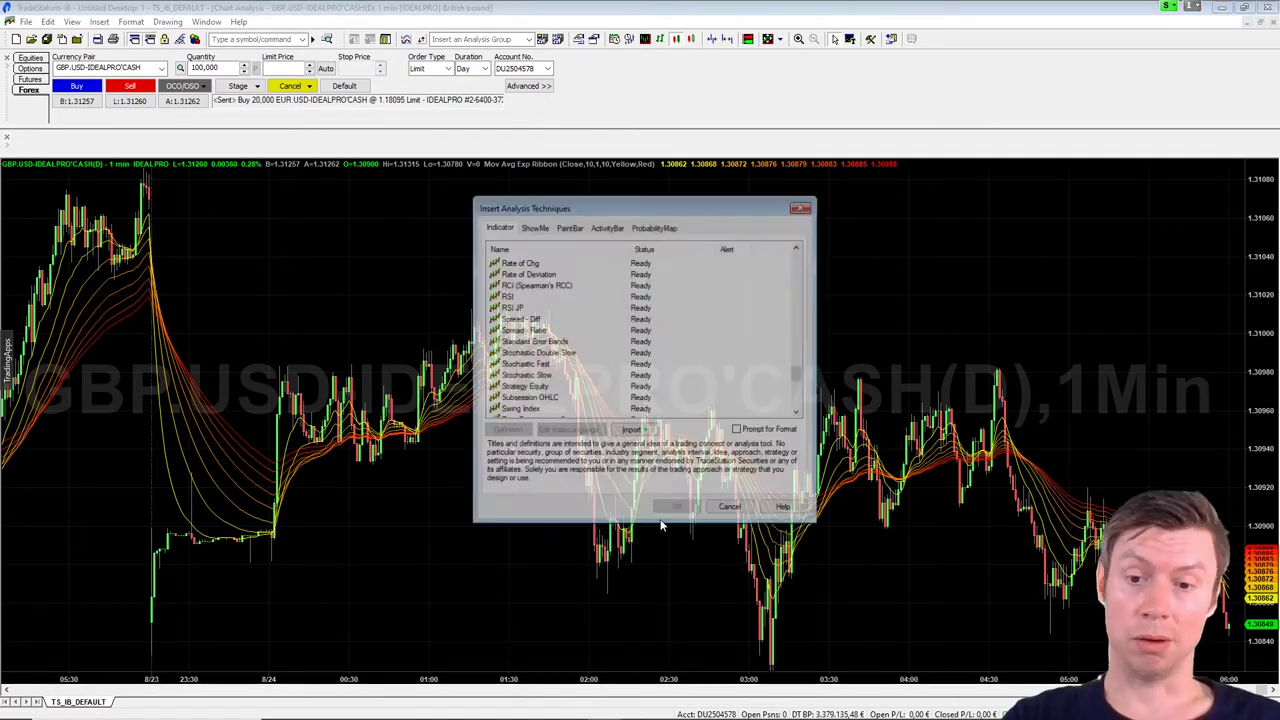
pyautogui.click(530, 342)
pyautogui.write('rs')
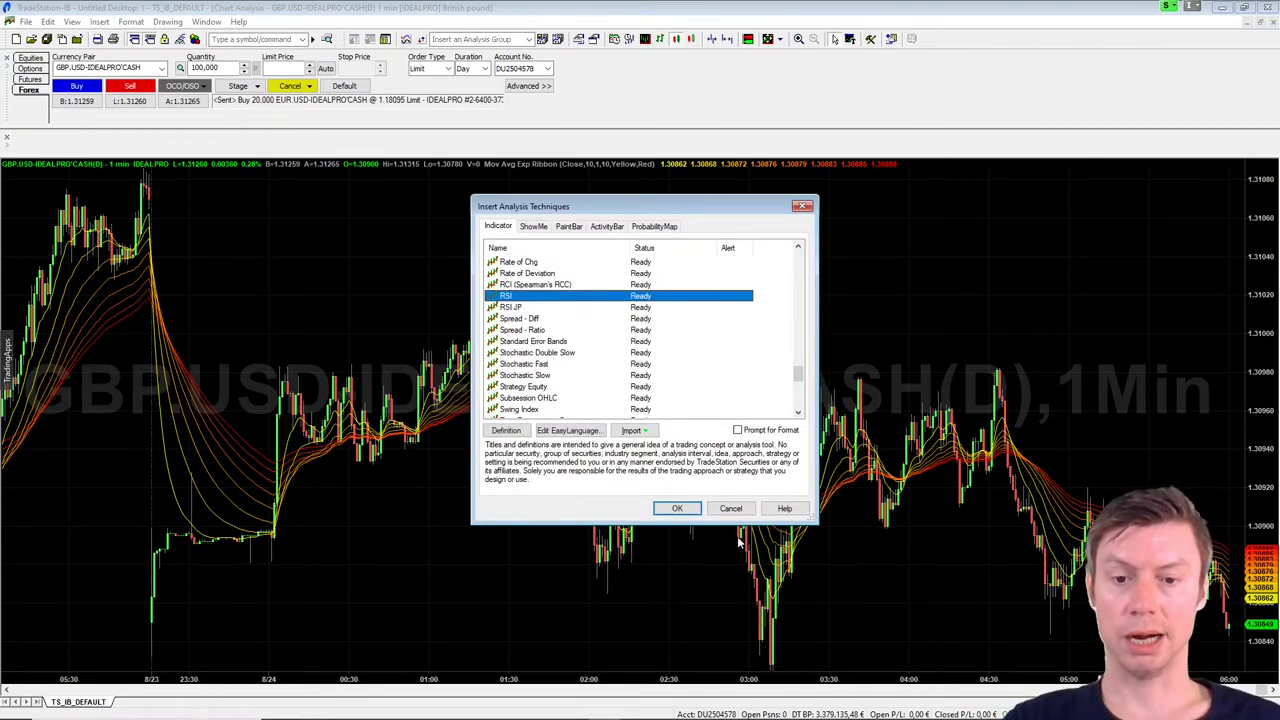
pyautogui.click(677, 508)
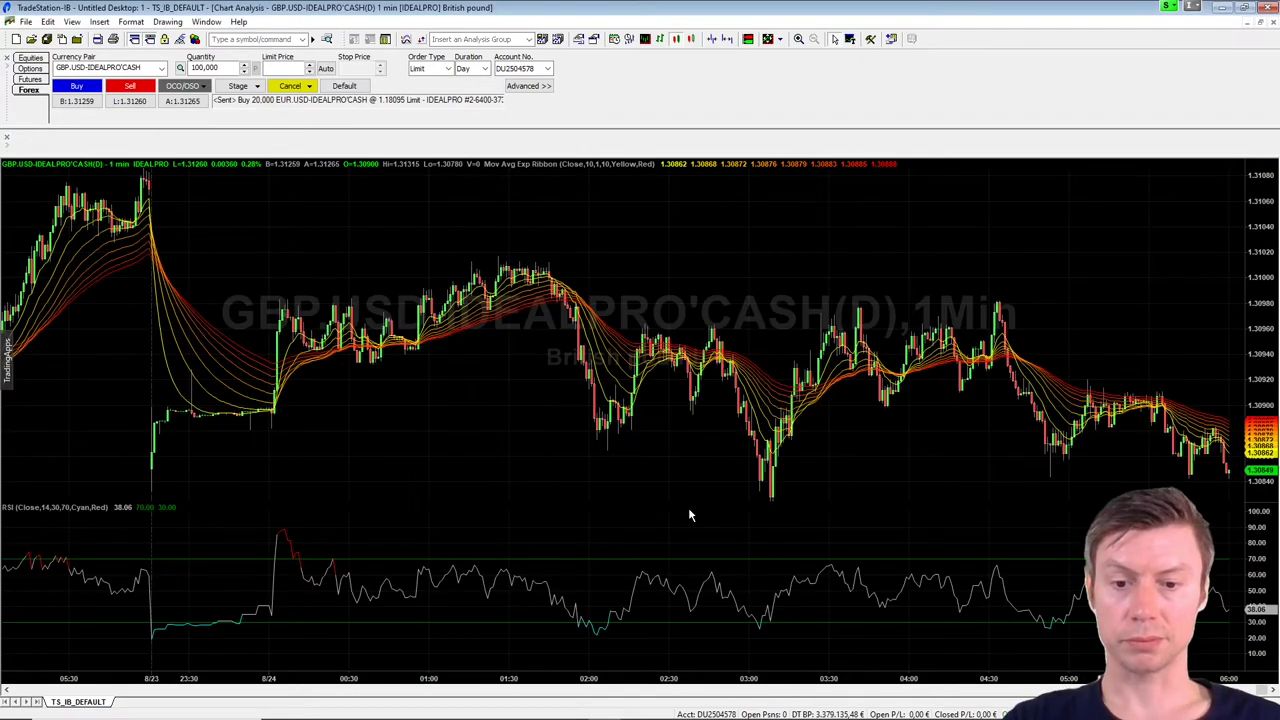
# - Check the RSI line's EasyLanguage Utilization Monitor, then open the 'RSI' code (Length 14, 30/70) for editing
pyautogui.rightClick(663, 587)
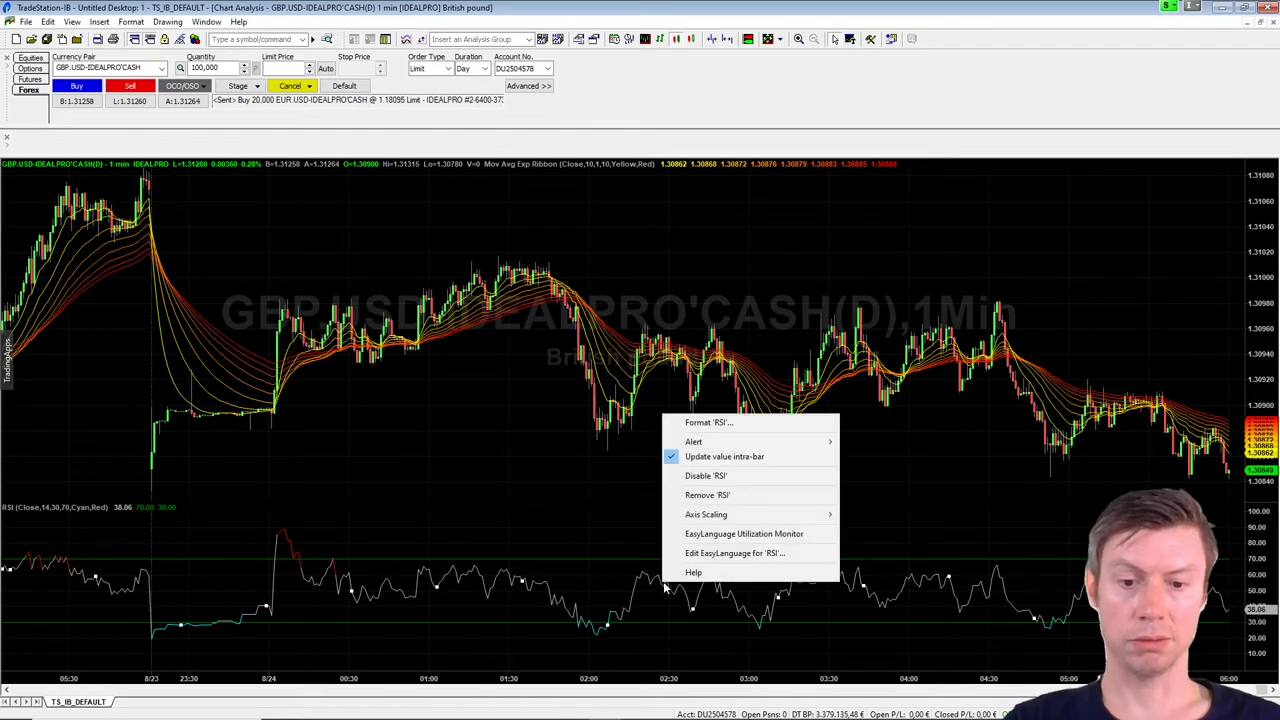
pyautogui.click(718, 536)
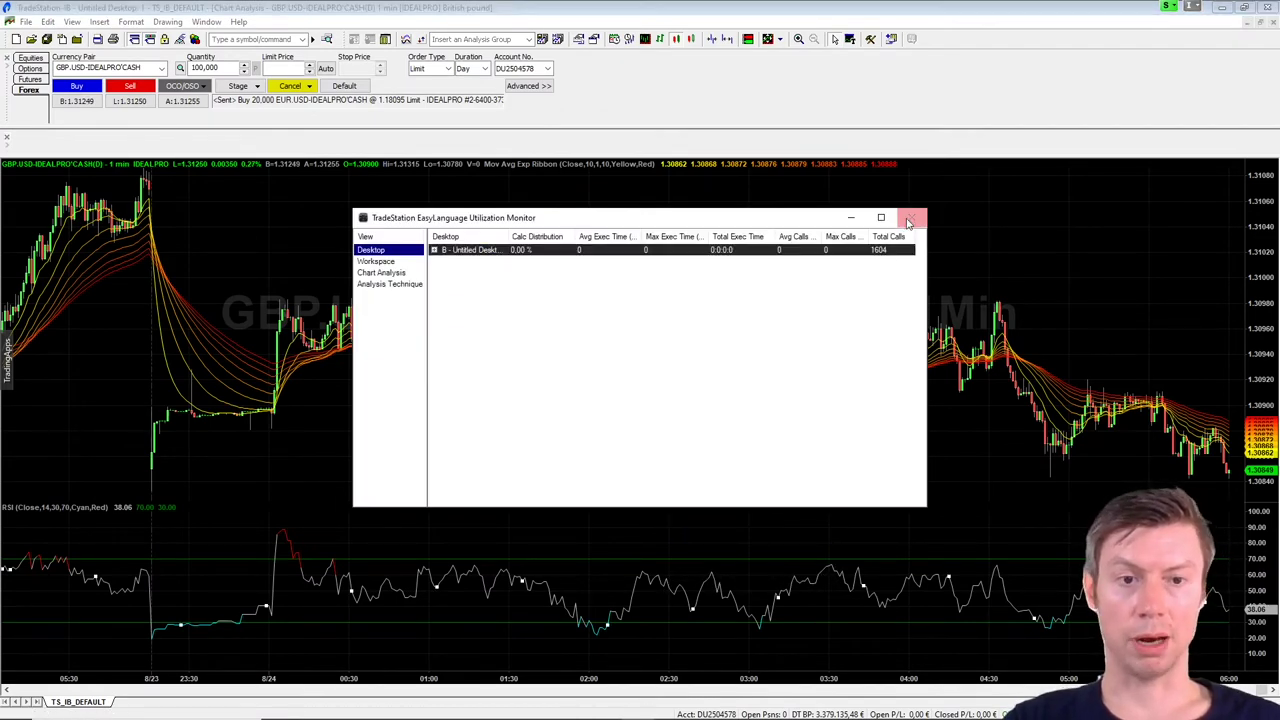
pyautogui.click(908, 220)
pyautogui.rightClick(636, 590)
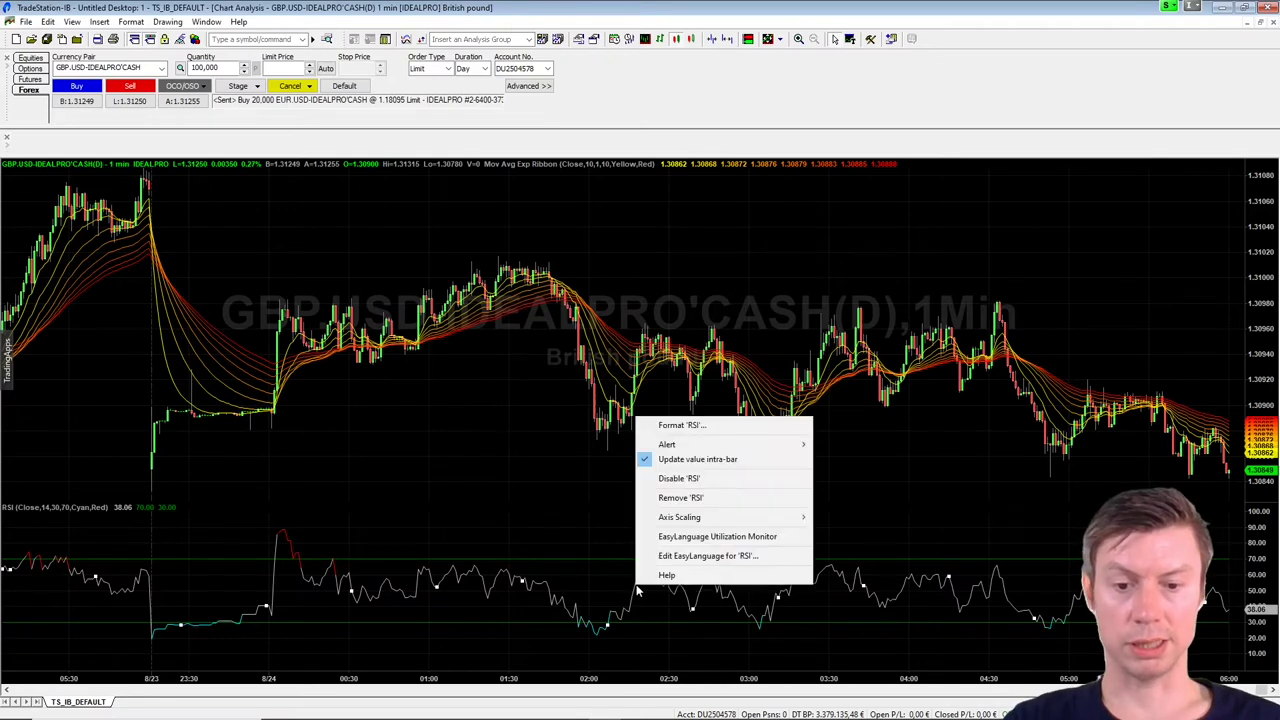
pyautogui.click(709, 557)
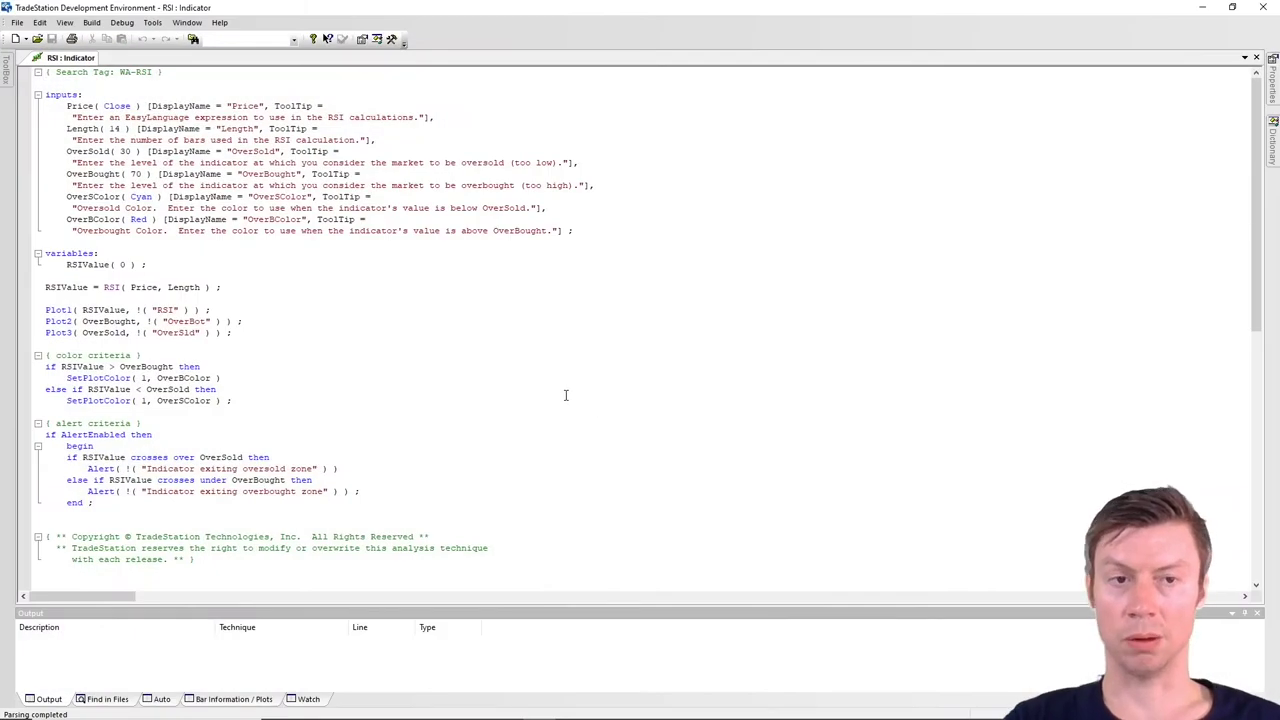
# - Minimize the Development Environment to bring back the GBP.USD 1-minute chart with its RSI pane
pyautogui.click(1202, 7)
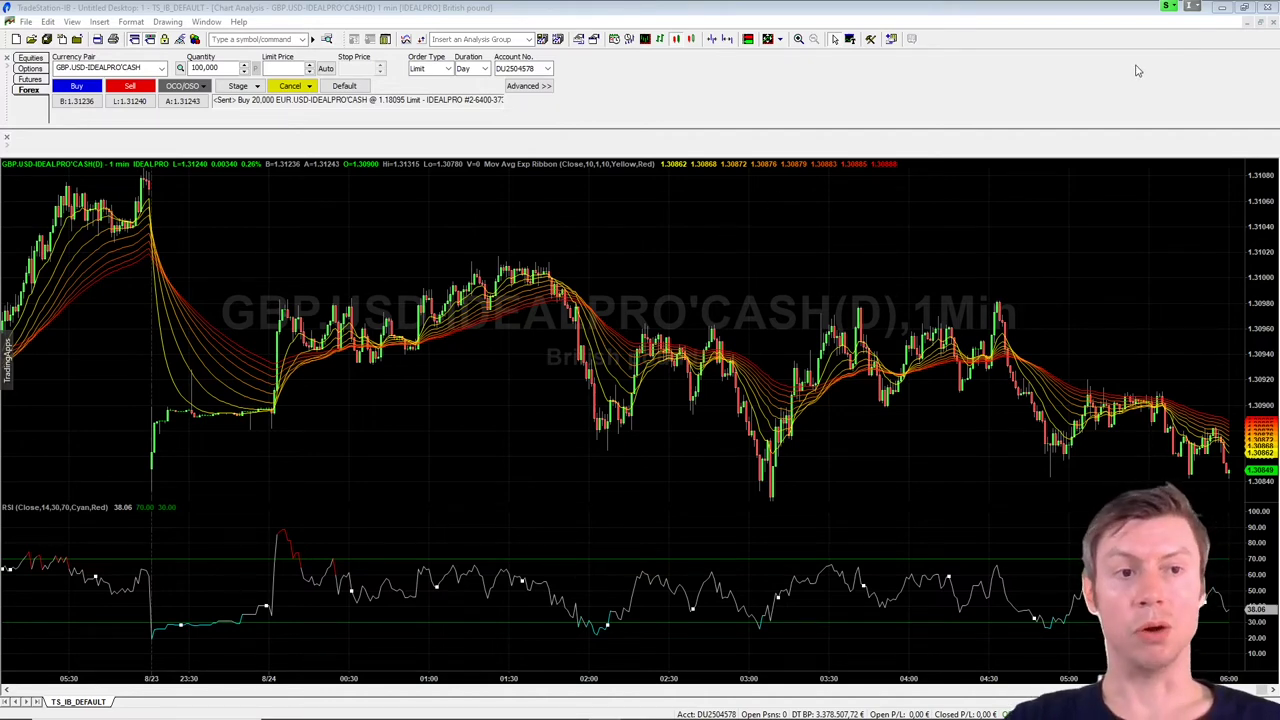
# - Restore the maximized GBP.USD chart so it sits beside the Matrix and RadarScreen windows
pyautogui.click(1261, 27)
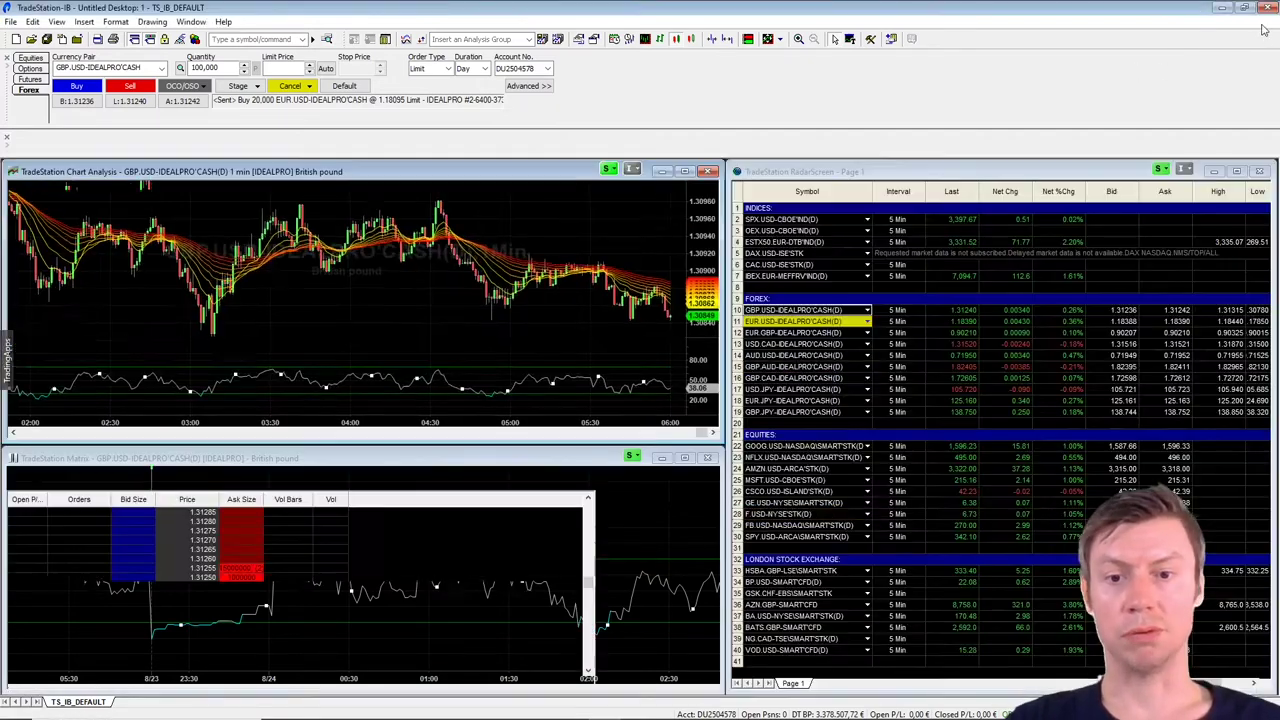